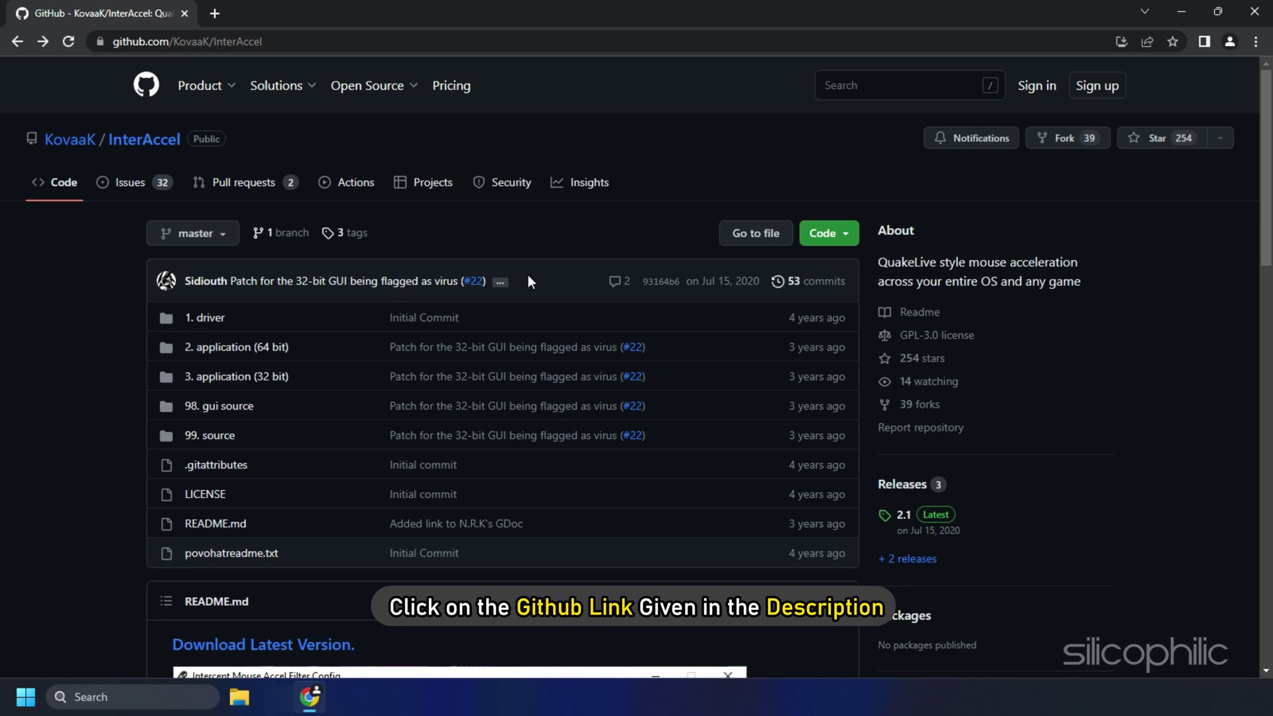
Step: Go to the latest 2.1 release from the README and download InterAccel.zip from its Assets
{"action": "scroll", "coordinate": [528, 277], "scroll_direction": "down", "scroll_amount": 7}
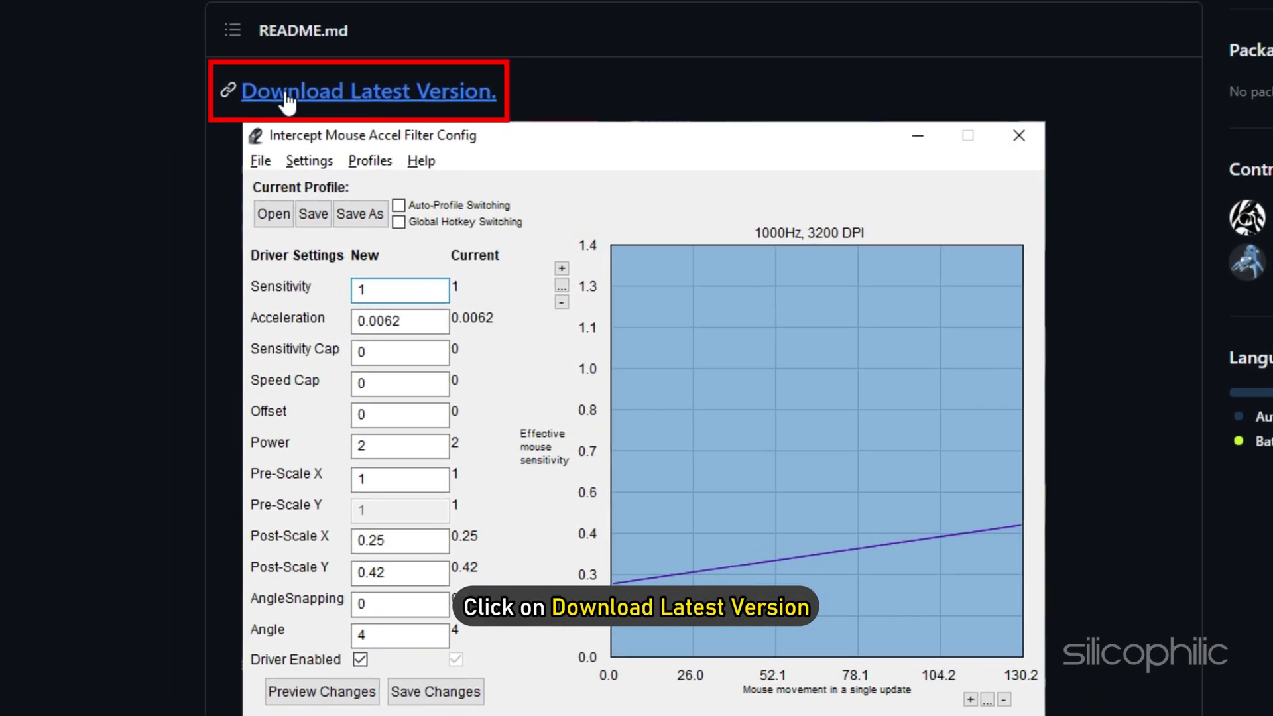
{"action": "left_click", "coordinate": [286, 98]}
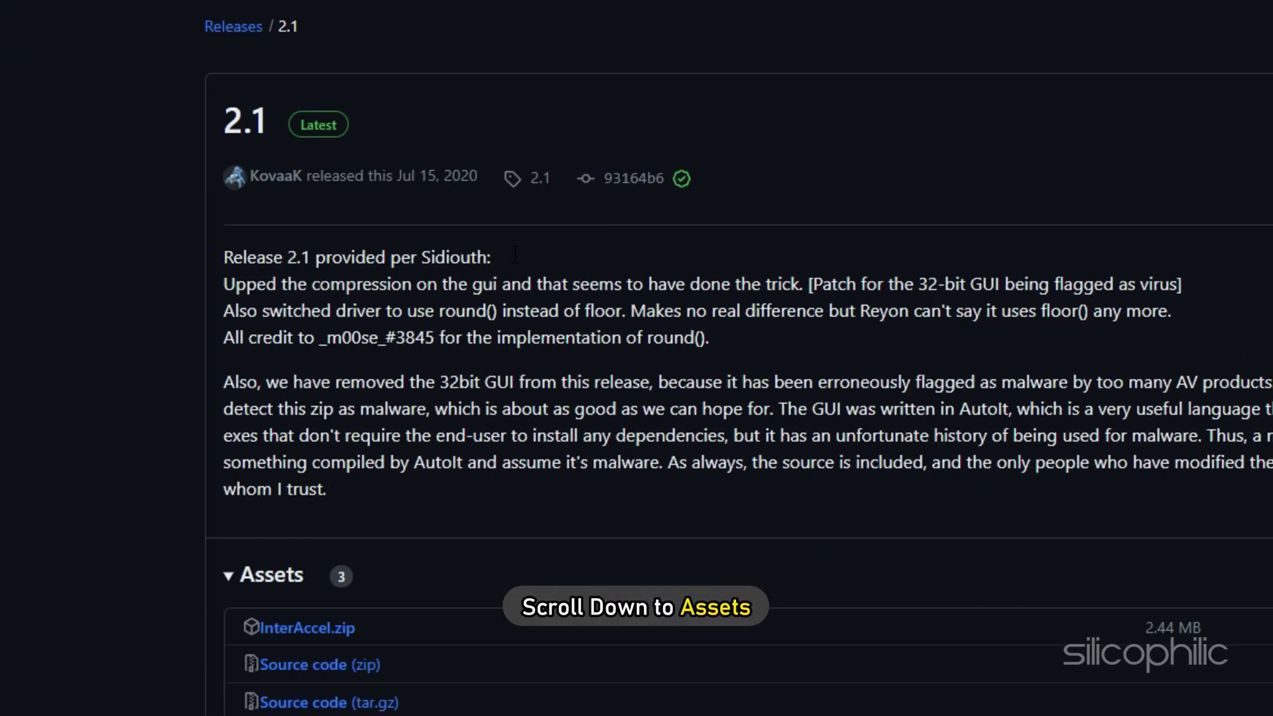
{"action": "scroll", "coordinate": [516, 254], "scroll_direction": "down", "scroll_amount": 3}
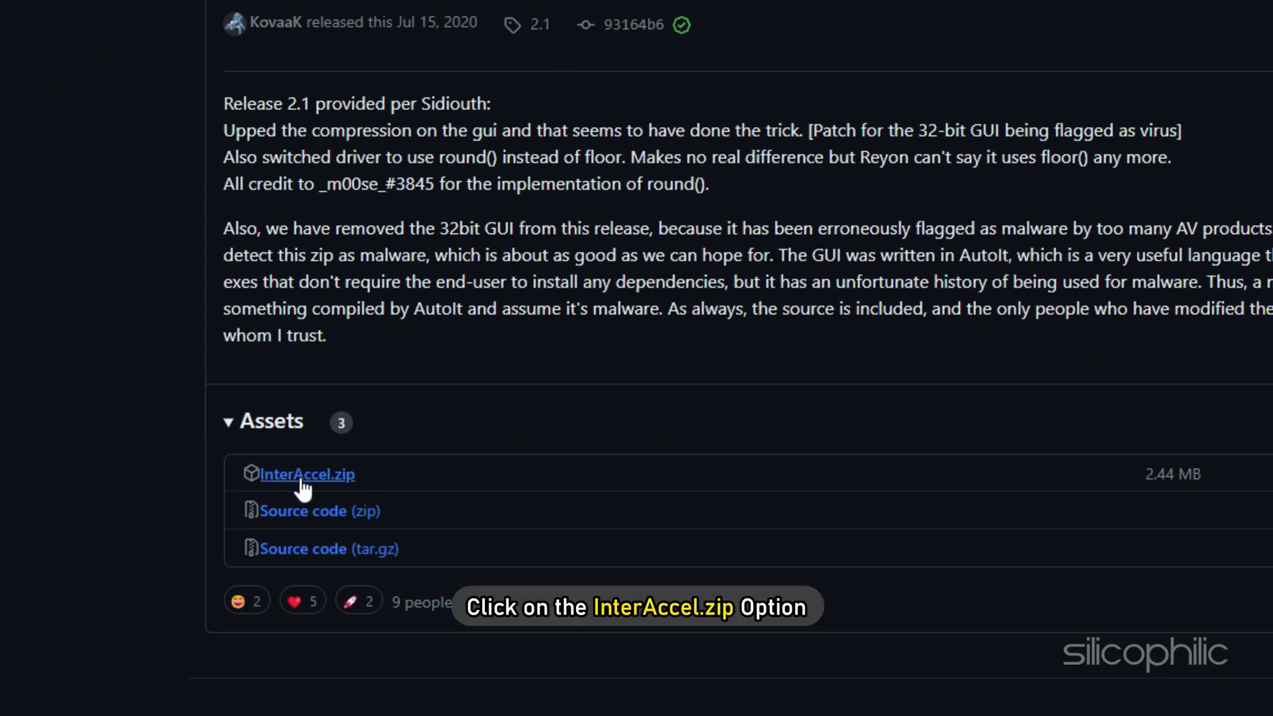
{"action": "left_click", "coordinate": [302, 413]}
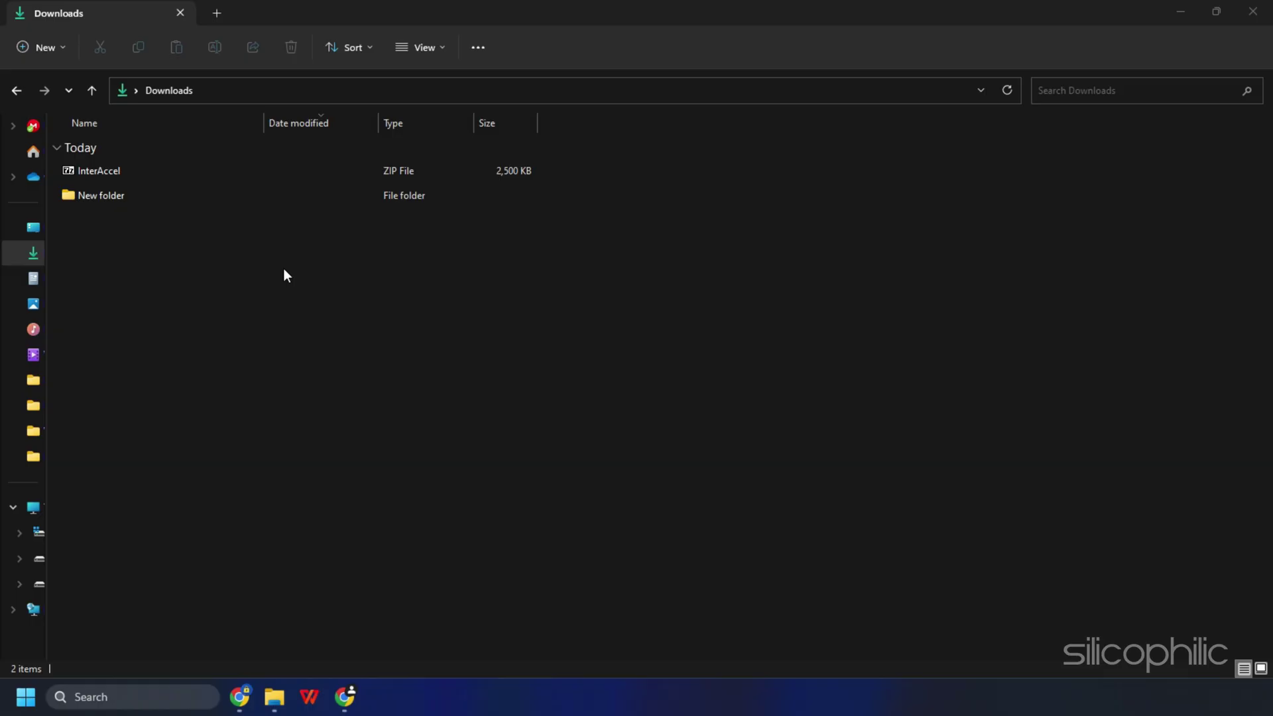
Step: Extract InterAccel.zip and run driver_install from InterAccel > 1. driver
{"action": "right_click", "coordinate": [73, 171]}
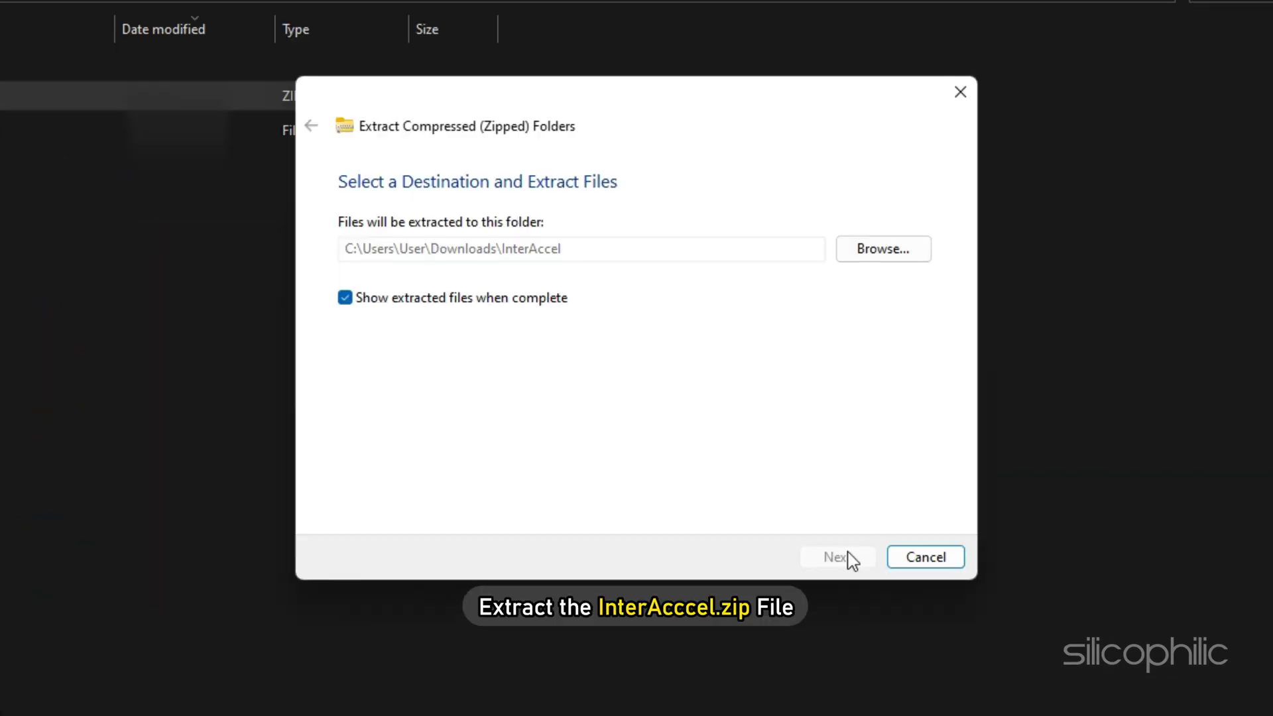
{"action": "left_click", "coordinate": [848, 557]}
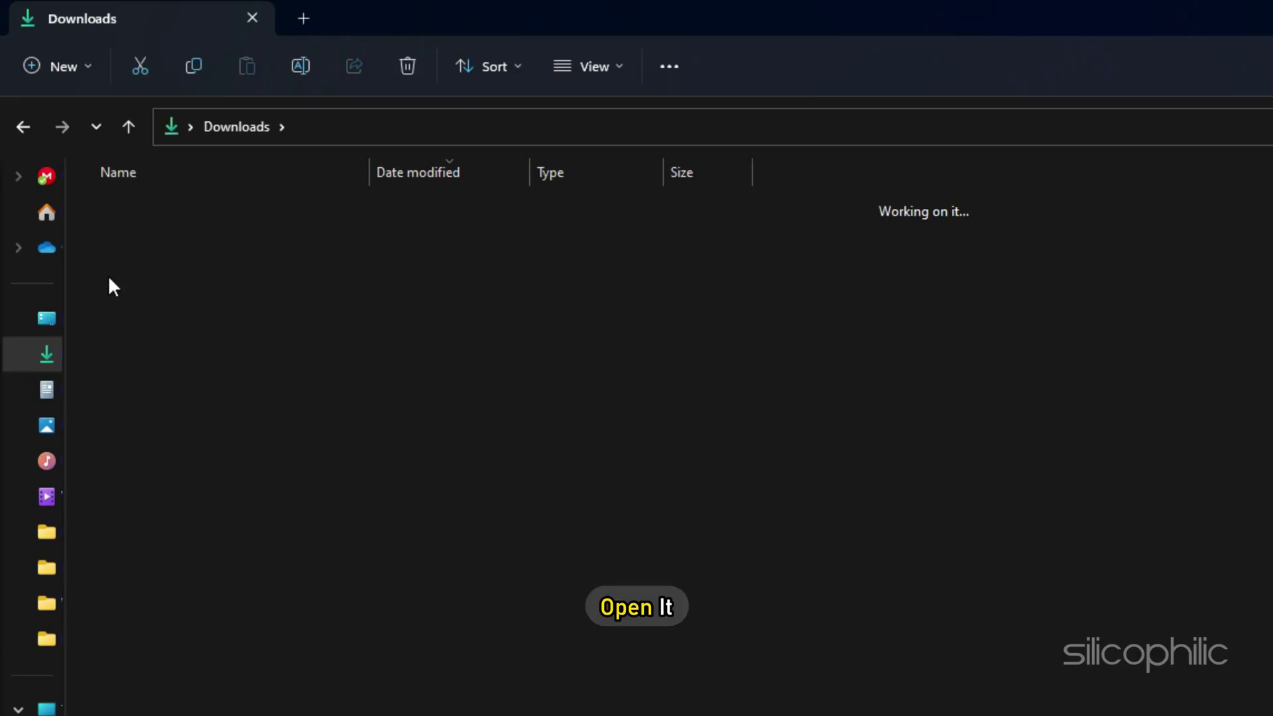
{"action": "double_click", "coordinate": [109, 133]}
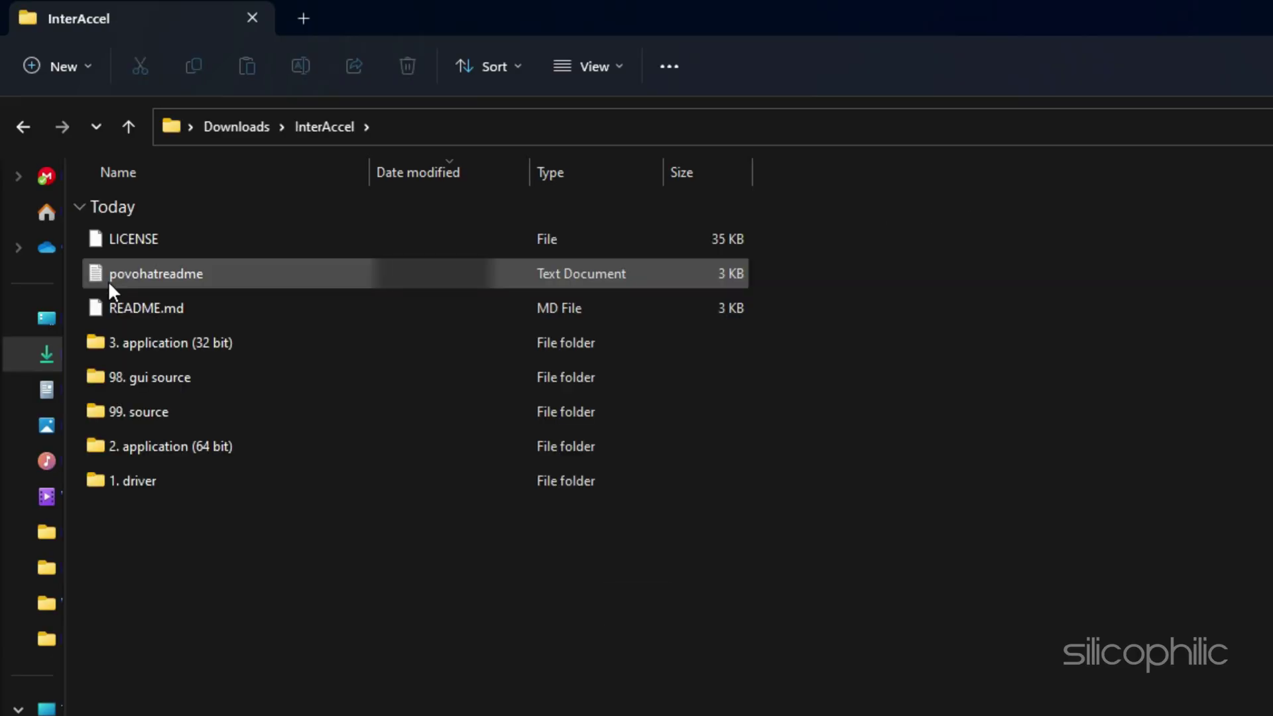
{"action": "double_click", "coordinate": [120, 477]}
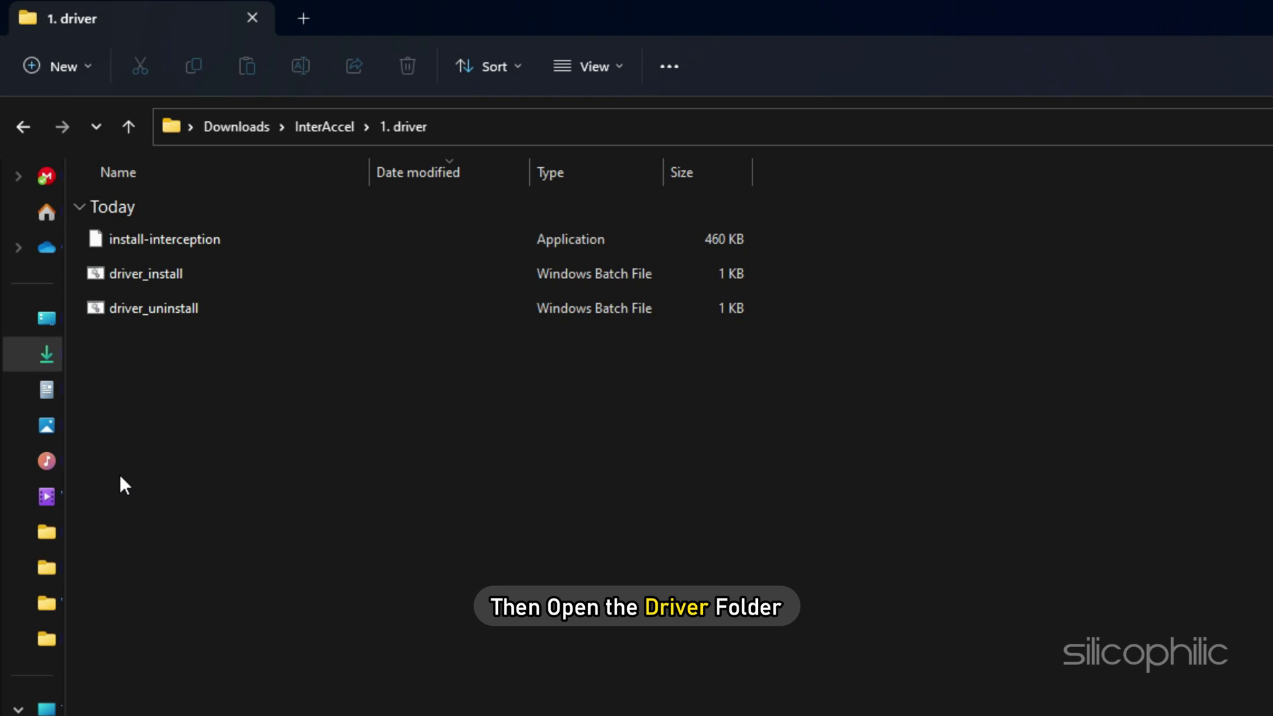
{"action": "left_click", "coordinate": [106, 276]}
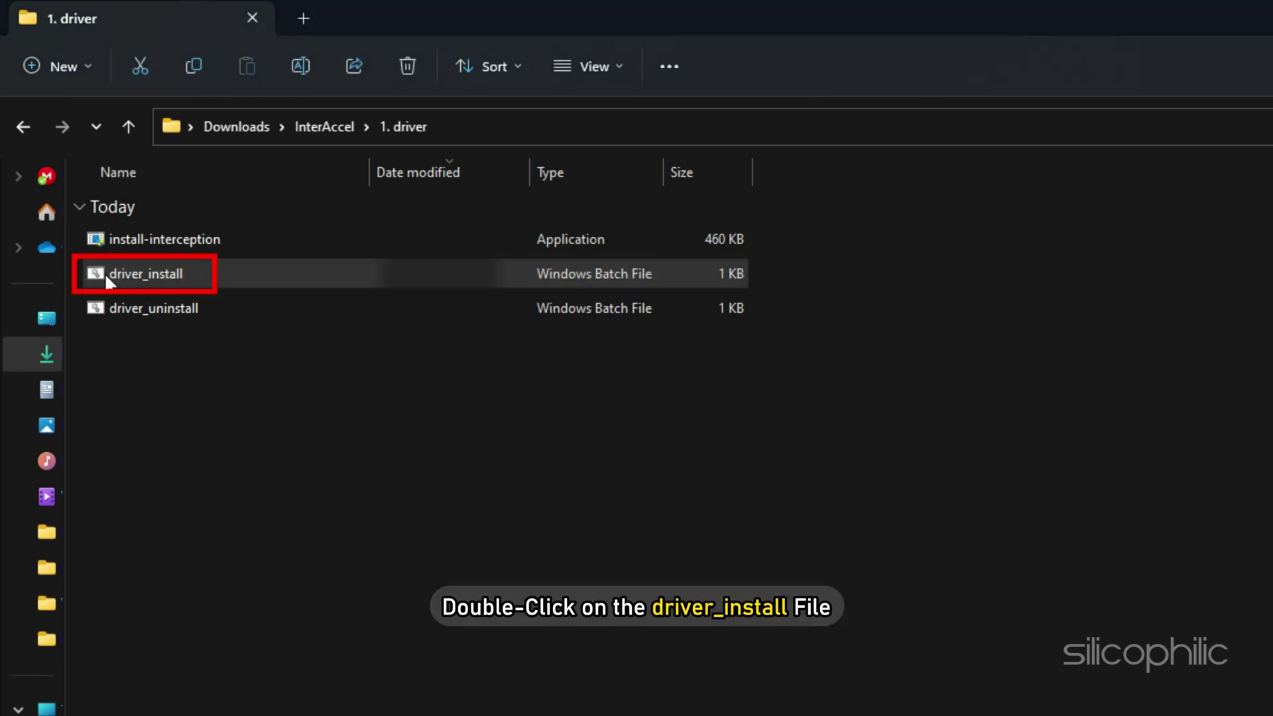
{"action": "double_click", "coordinate": [106, 276]}
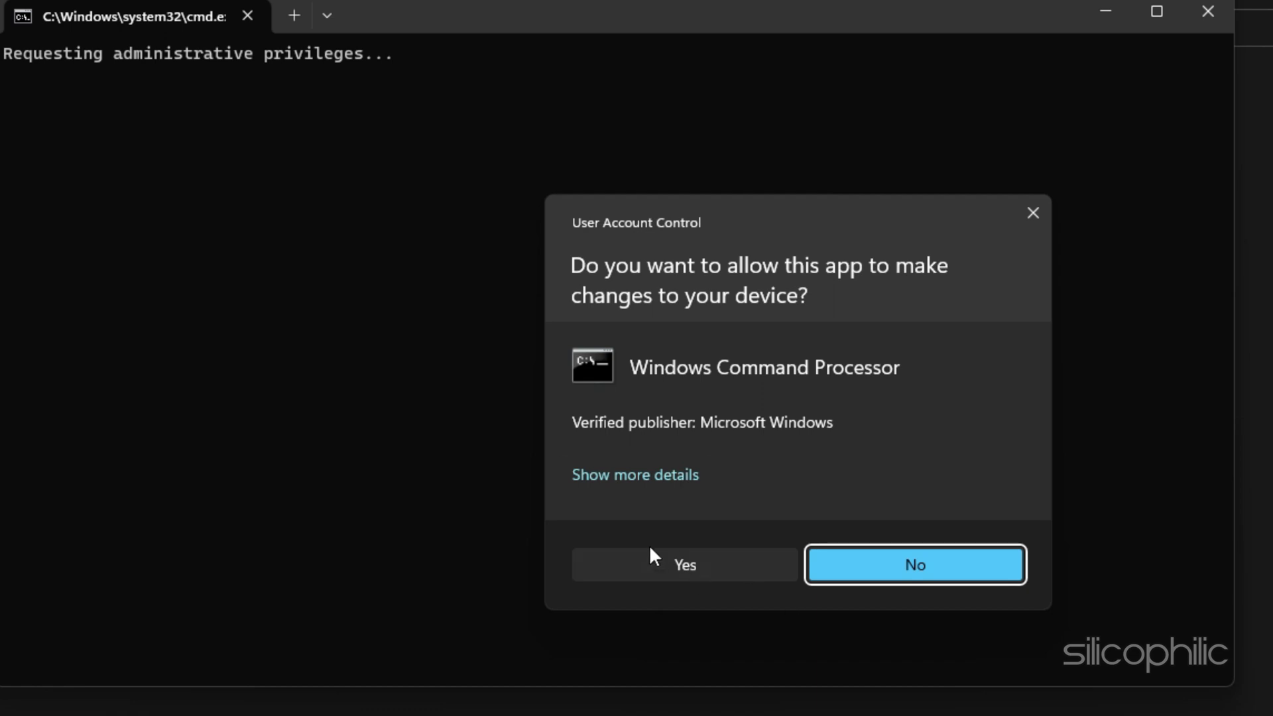
Step: Approve the UAC prompt so Interception installs, then close the finished cmd window
{"action": "left_click", "coordinate": [683, 567]}
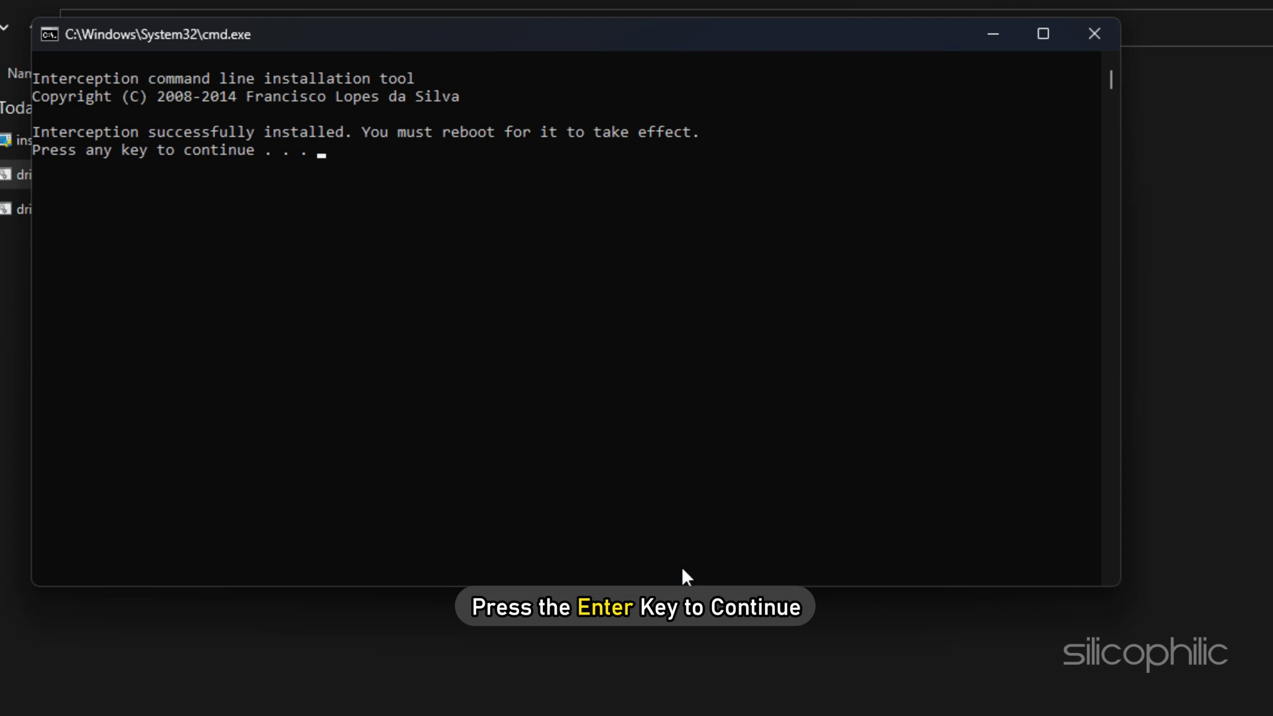
{"action": "key", "text": "Return"}
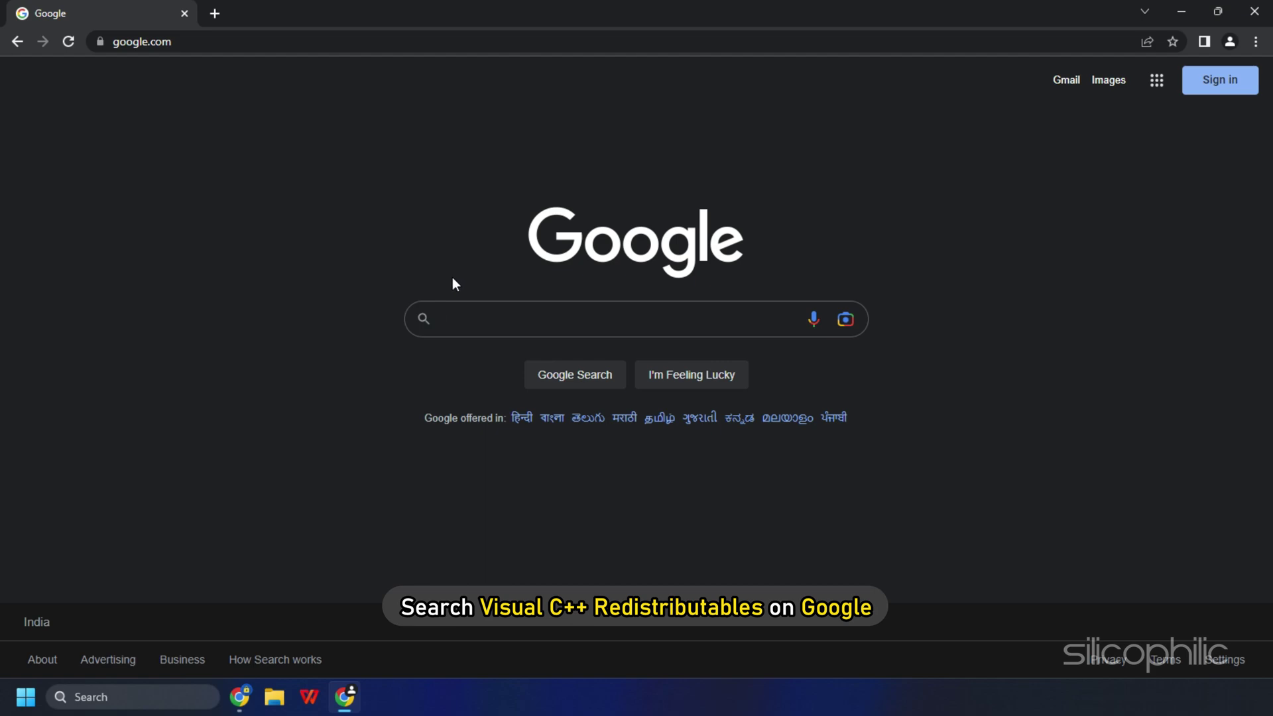
Step: Search 'Visual C++ redistributatbles' and download the X64 installer from the Microsoft Learn page
{"action": "type", "text": "Visual C++ redistributatbles"}
{"action": "key", "text": "Return"}
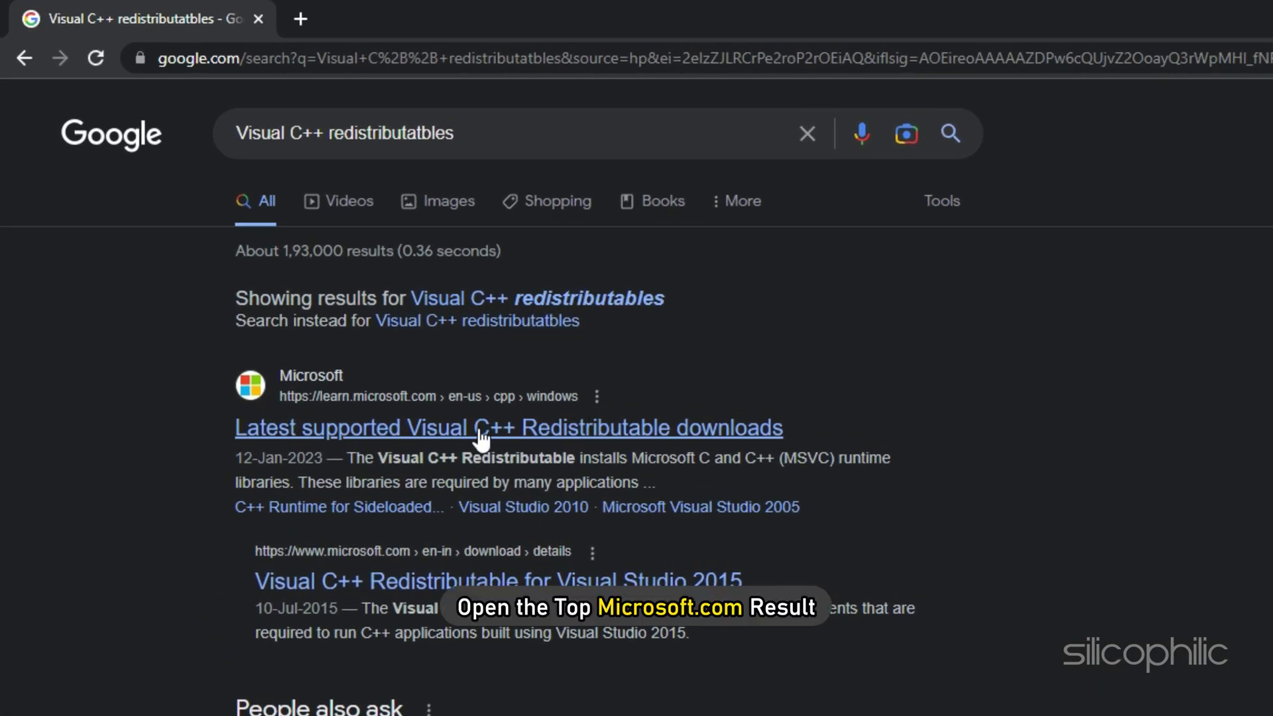
{"action": "left_click", "coordinate": [479, 430]}
{"action": "scroll", "coordinate": [708, 577], "scroll_direction": "down", "scroll_amount": 5}
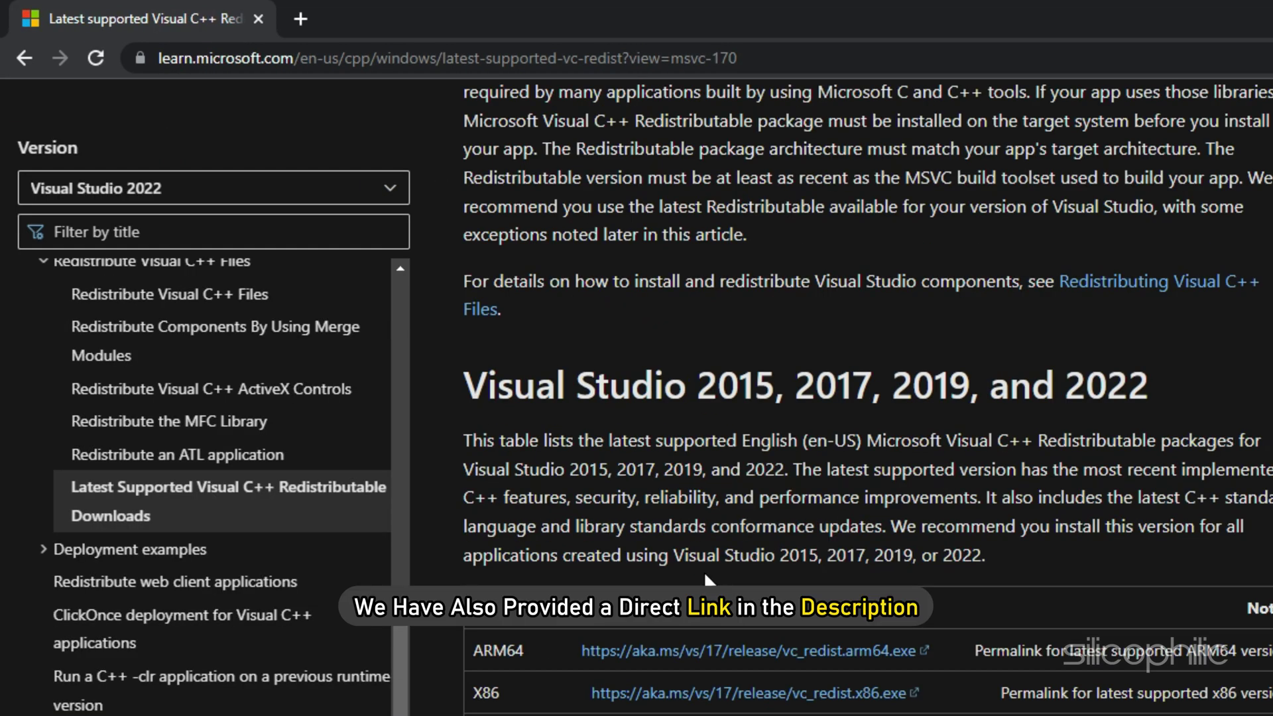
{"action": "scroll", "coordinate": [702, 571], "scroll_direction": "down", "scroll_amount": 5}
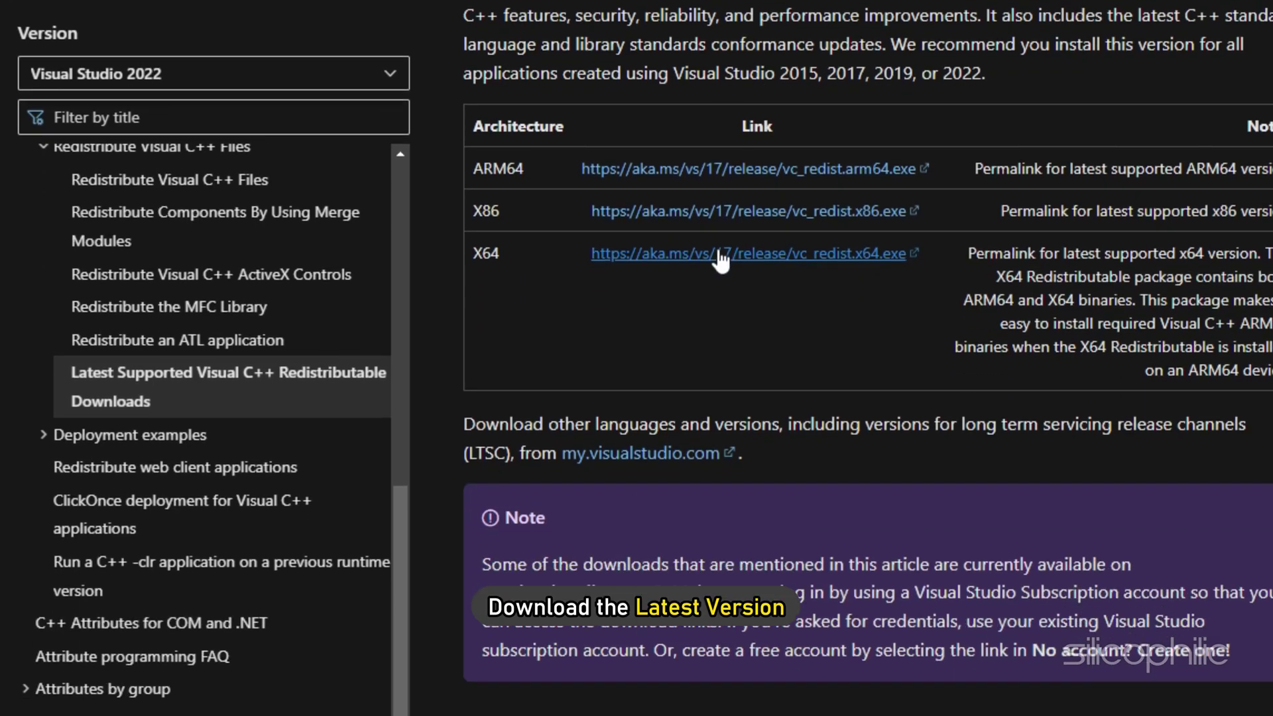
{"action": "left_click", "coordinate": [721, 259]}
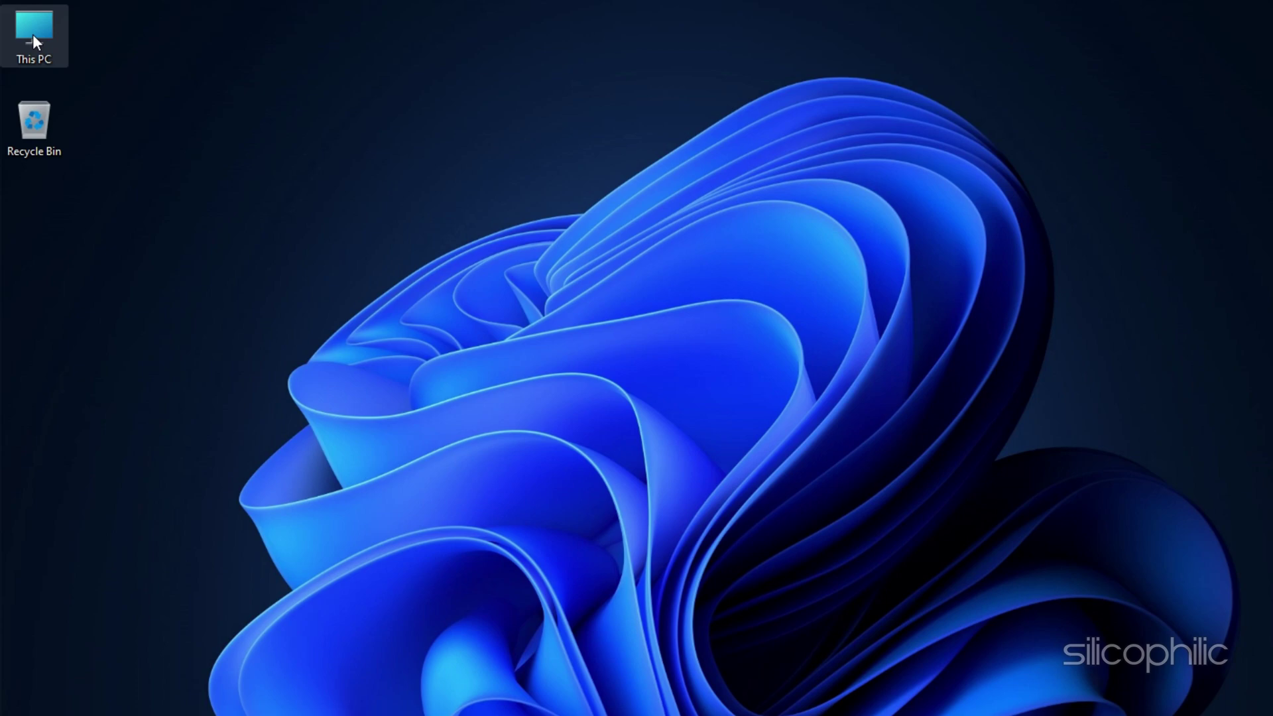
Step: Open This PC's Properties to check the 64-bit system type in Settings > About
{"action": "right_click", "coordinate": [29, 35]}
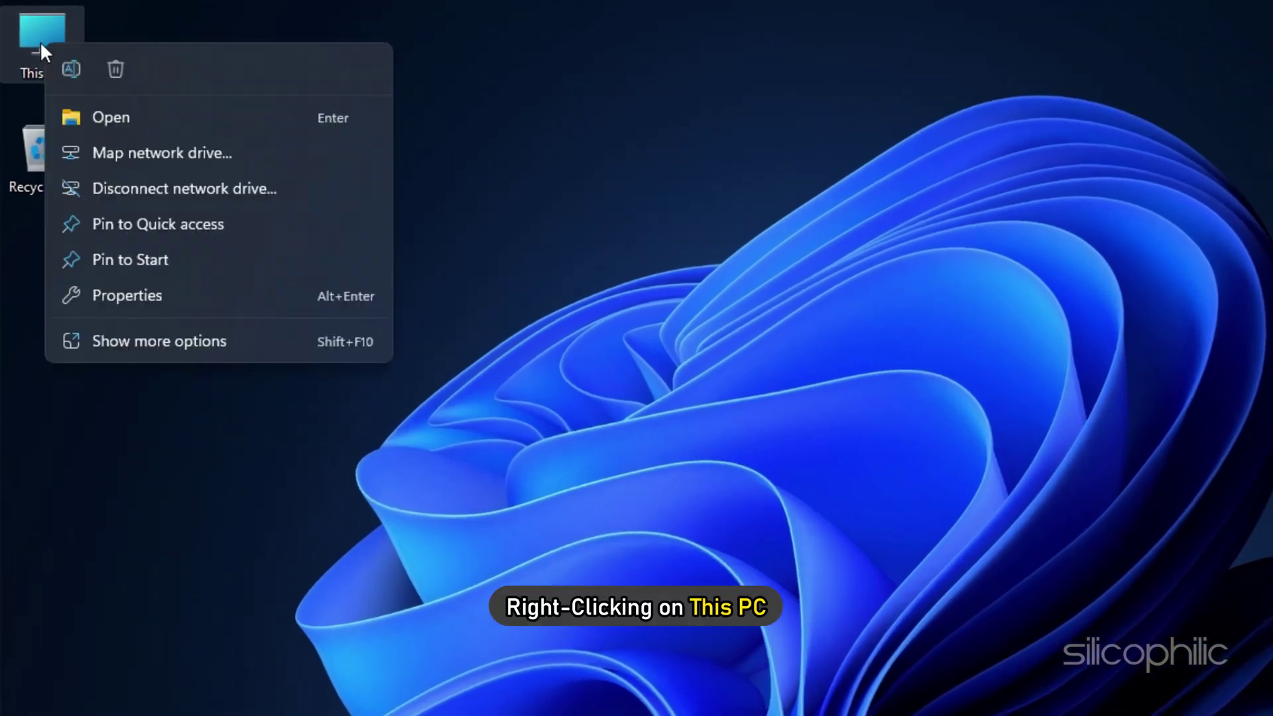
{"action": "left_click", "coordinate": [142, 300]}
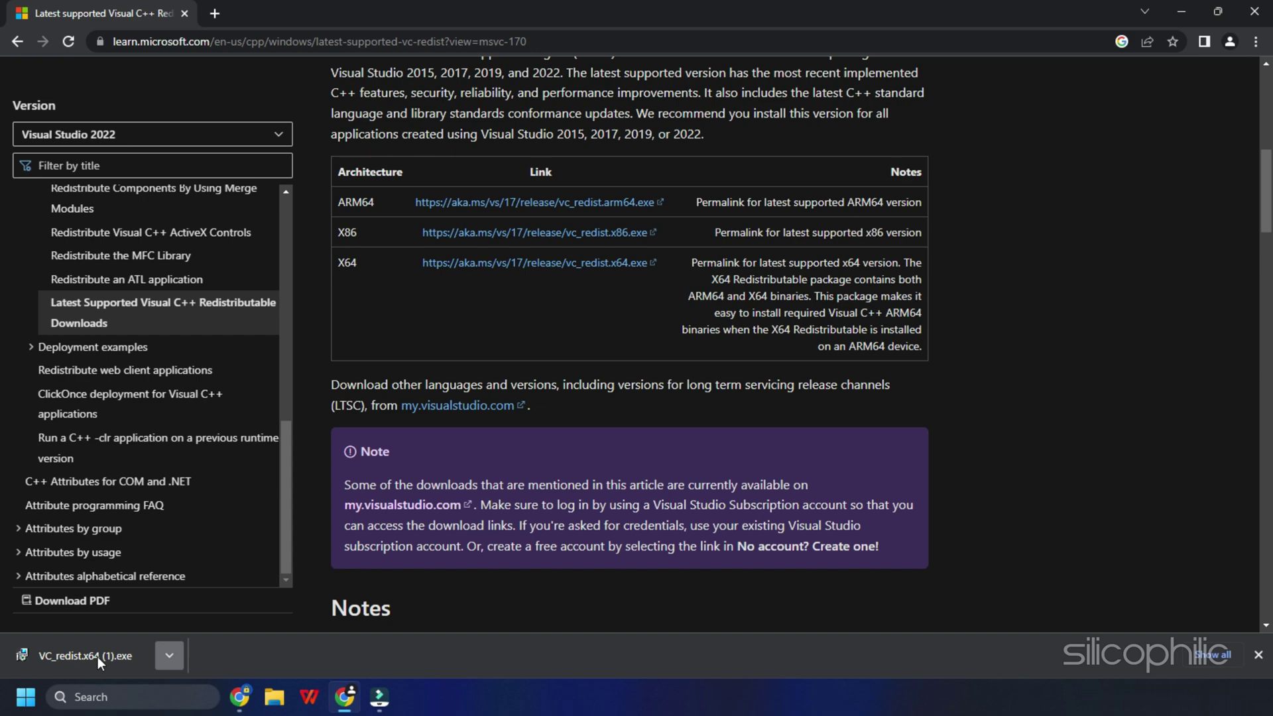
Step: Install the Visual C++ 2015-2022 x64 redistributable, accepting the license and the UAC prompt
{"action": "left_click", "coordinate": [97, 657]}
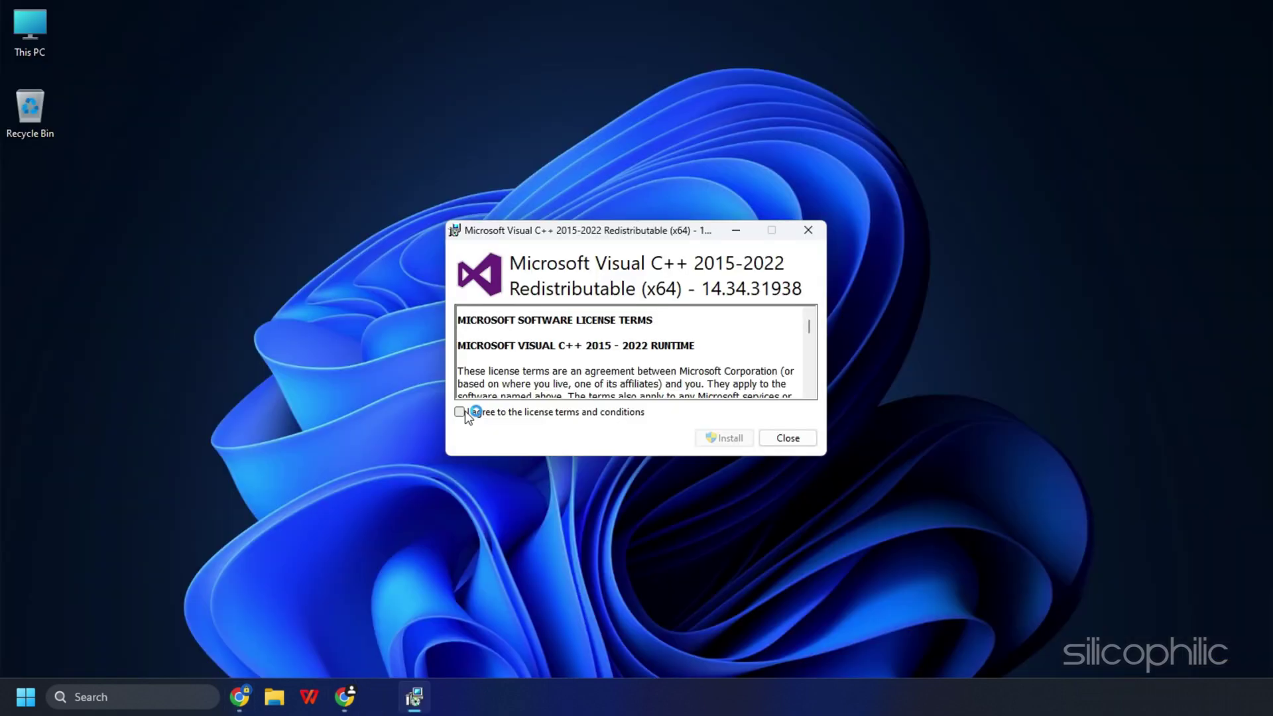
{"action": "left_click", "coordinate": [461, 412]}
{"action": "left_click", "coordinate": [729, 438]}
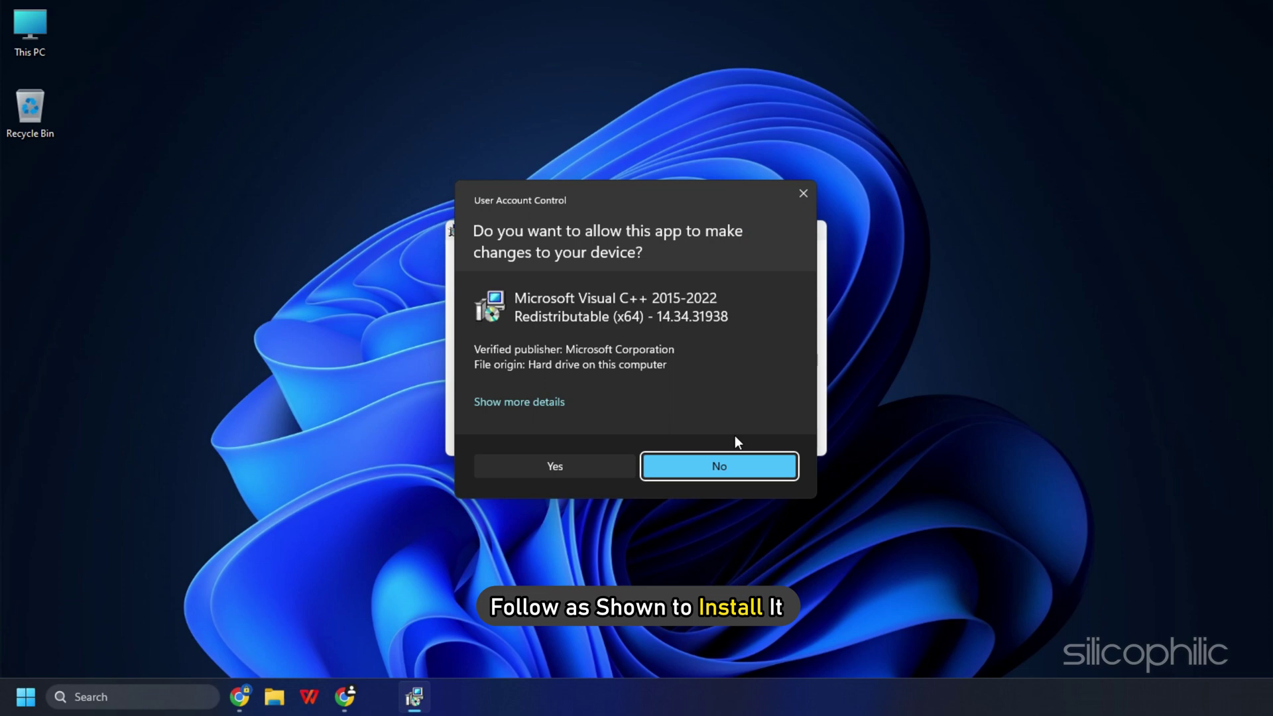
{"action": "left_click", "coordinate": [569, 472]}
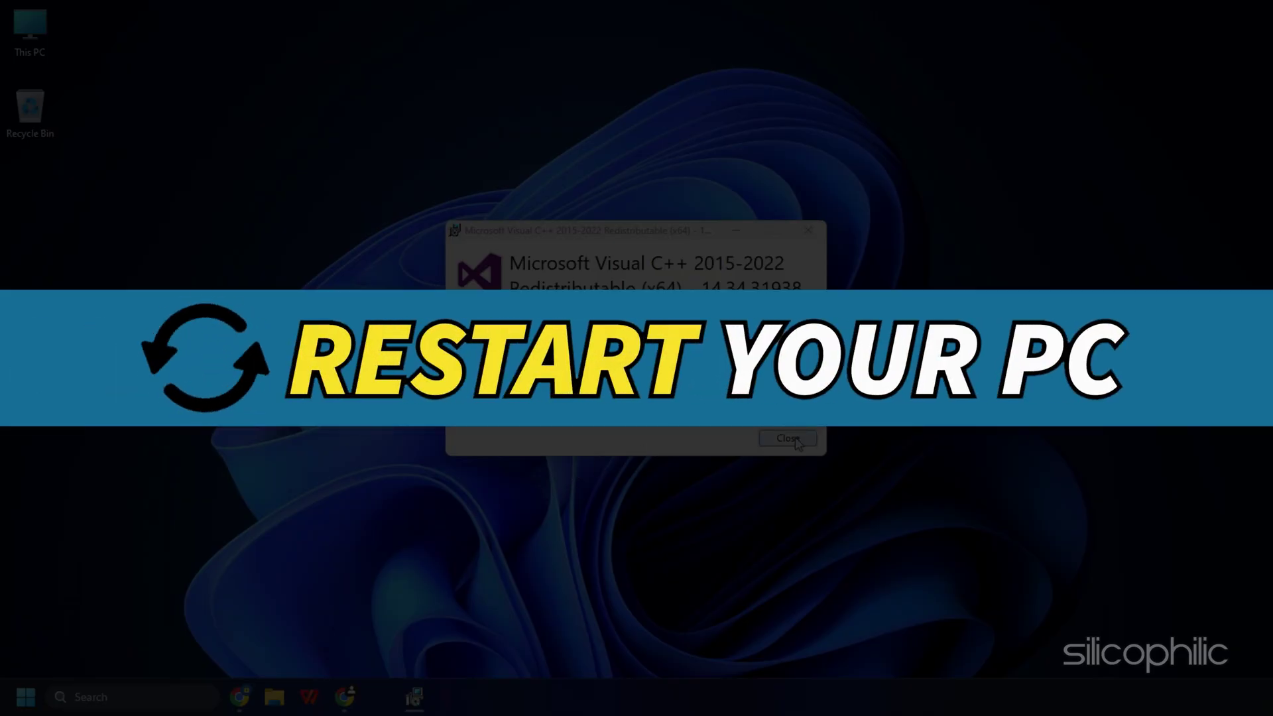
{"action": "left_click", "coordinate": [791, 438]}
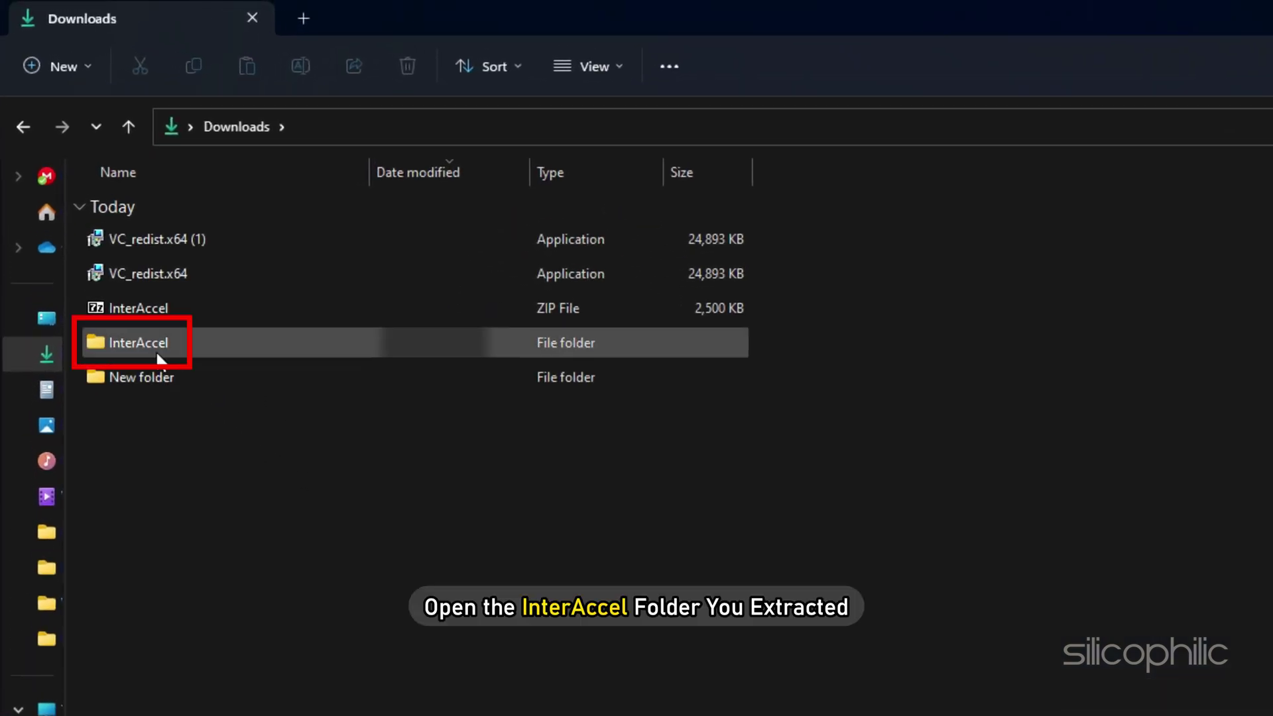
Step: Launch interGUI from InterAccel > 2. application (64 bit)
{"action": "double_click", "coordinate": [150, 347]}
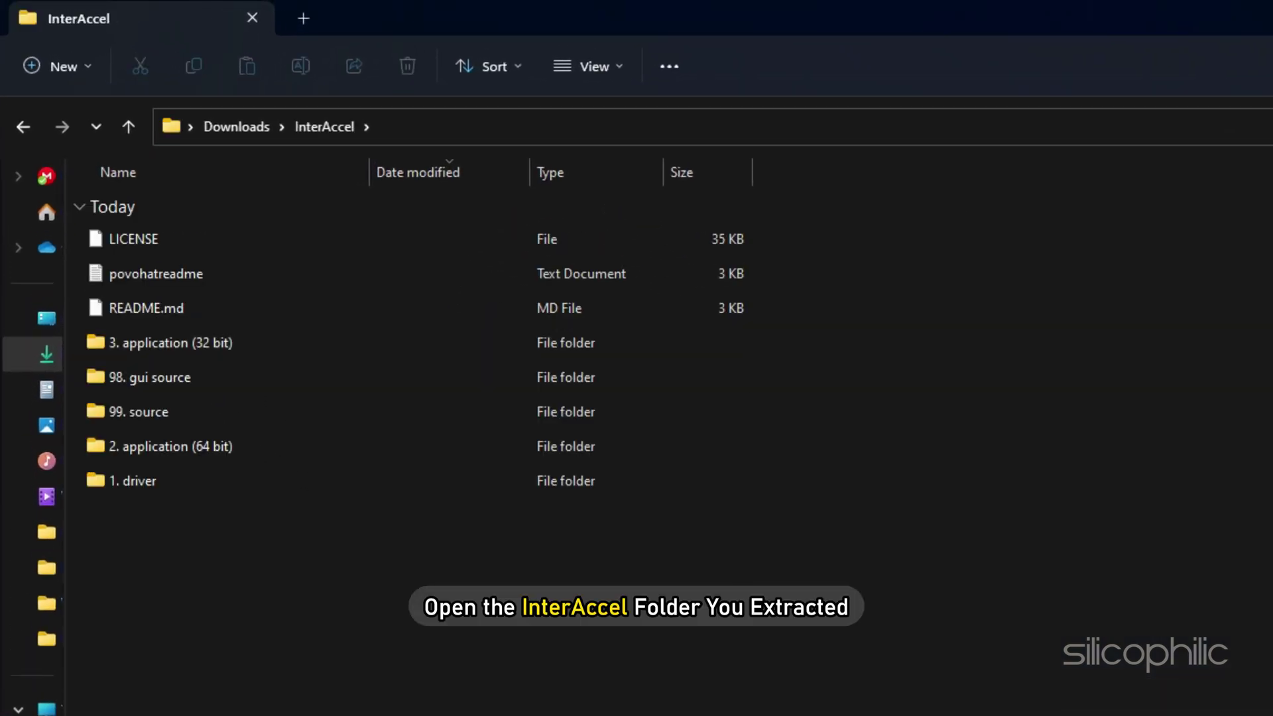
{"action": "double_click", "coordinate": [143, 450]}
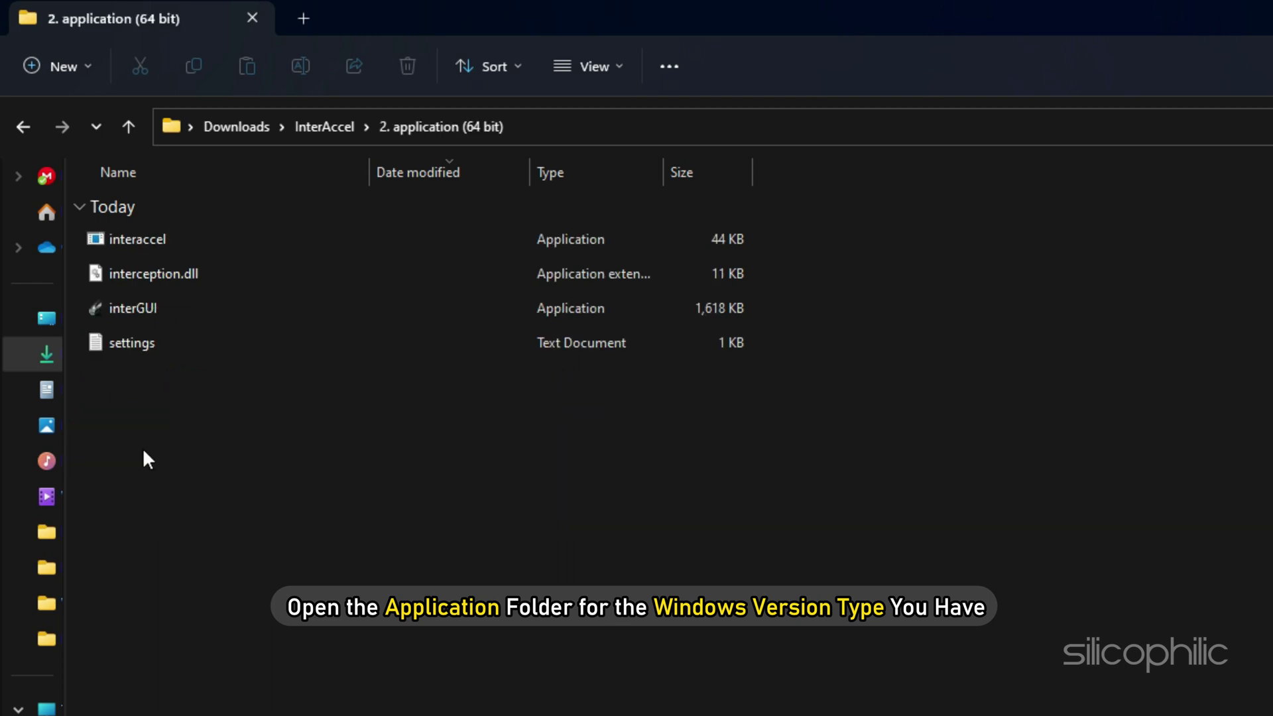
{"action": "left_click", "coordinate": [117, 301]}
{"action": "double_click", "coordinate": [117, 301]}
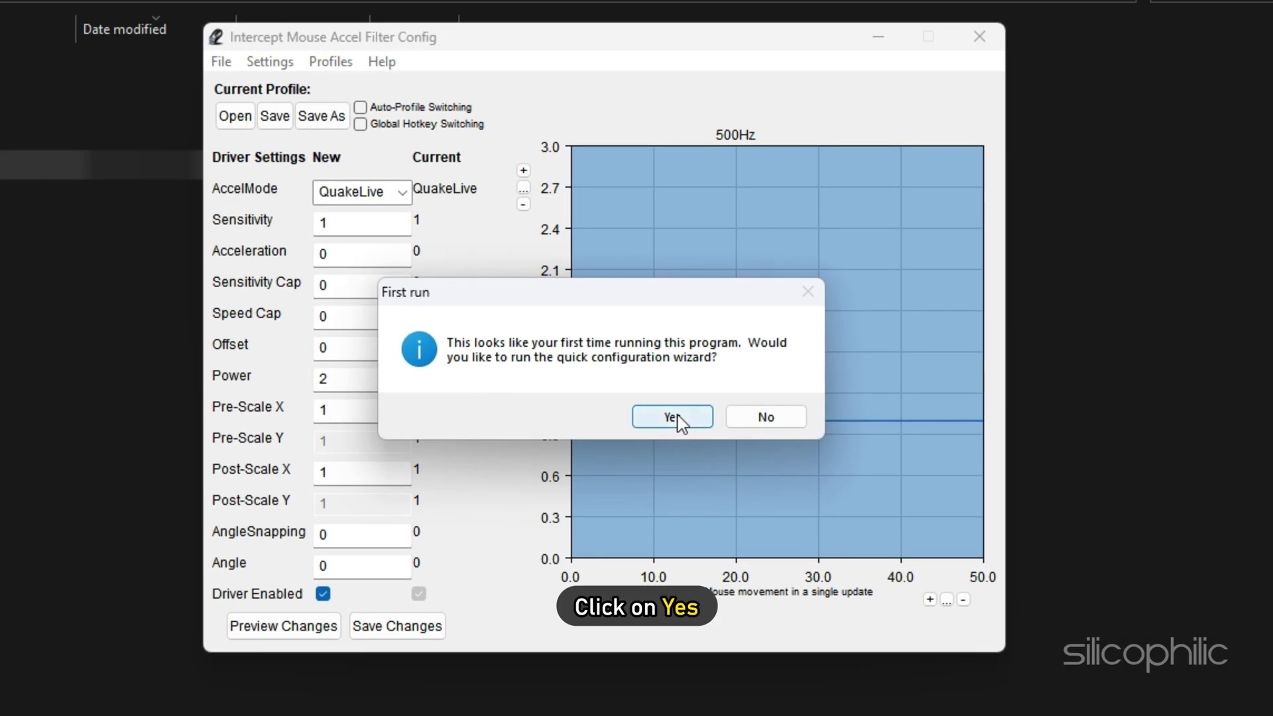
Step: Run the quick configuration wizard with 800 mouse DPI and a 1000 Hz USB rate
{"action": "left_click", "coordinate": [970, 563]}
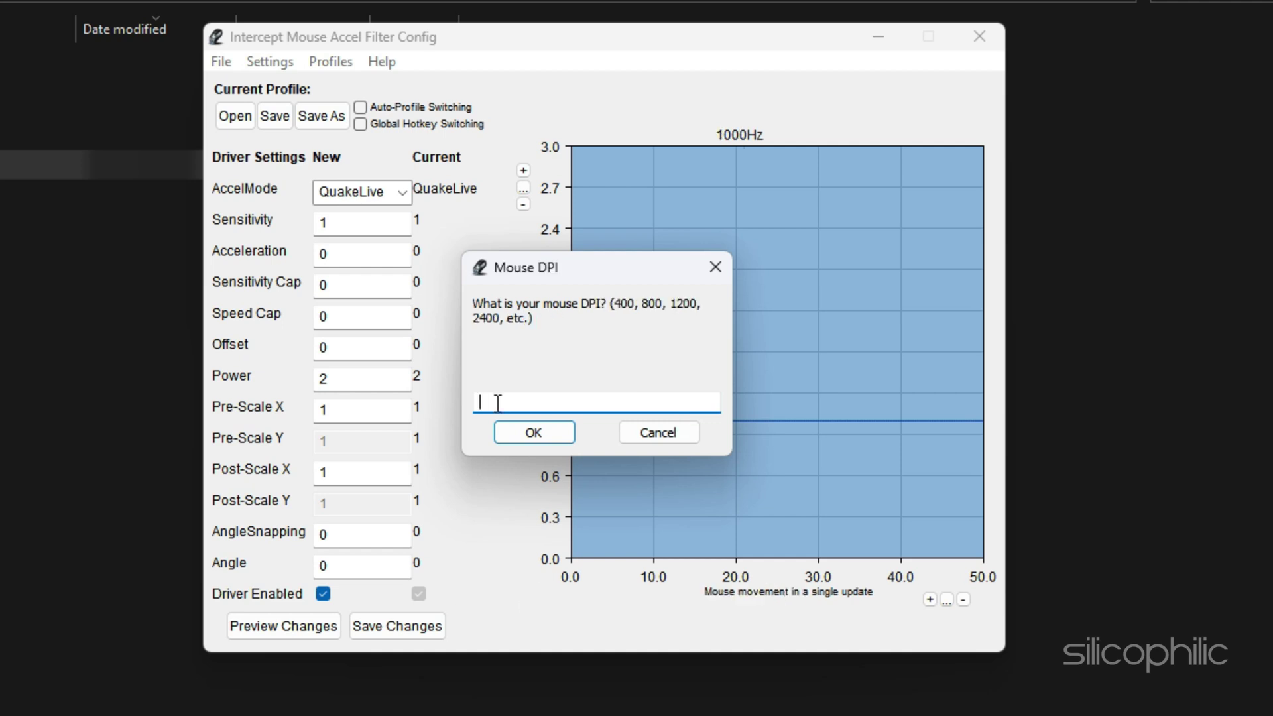
{"action": "type", "text": "800"}
{"action": "left_click", "coordinate": [534, 433]}
{"action": "type", "text": "1000"}
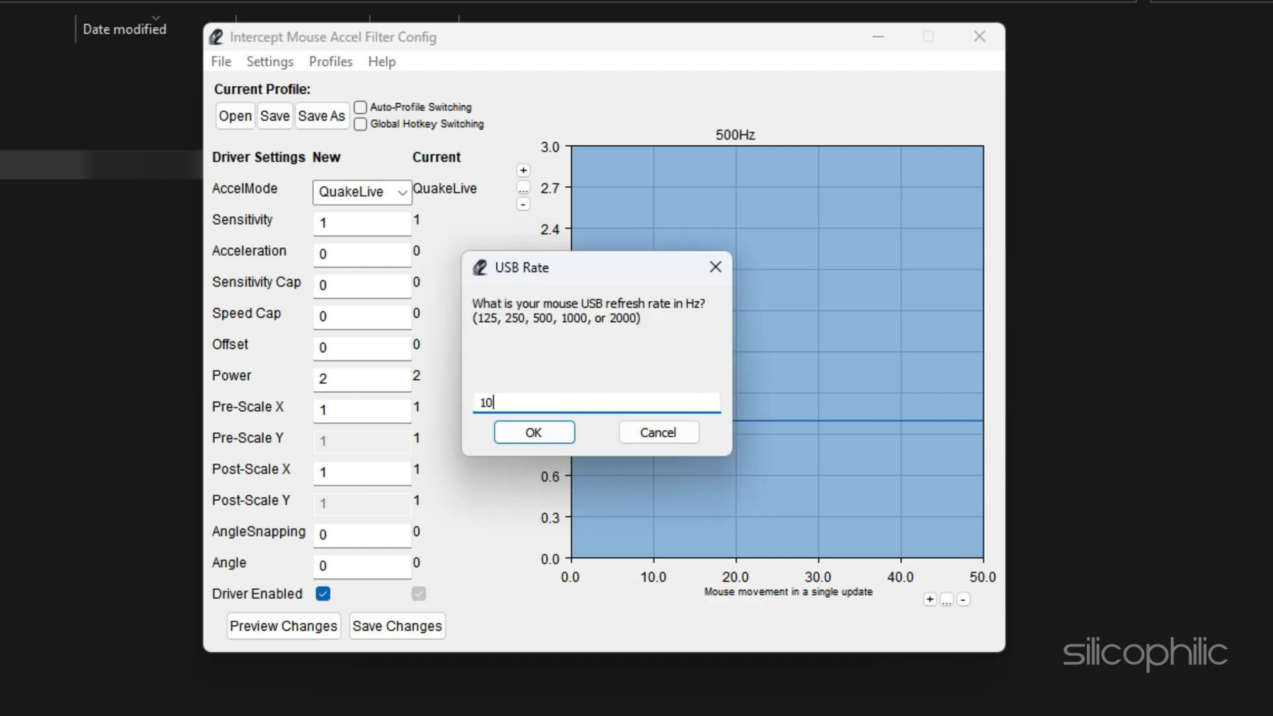
{"action": "left_click", "coordinate": [535, 433]}
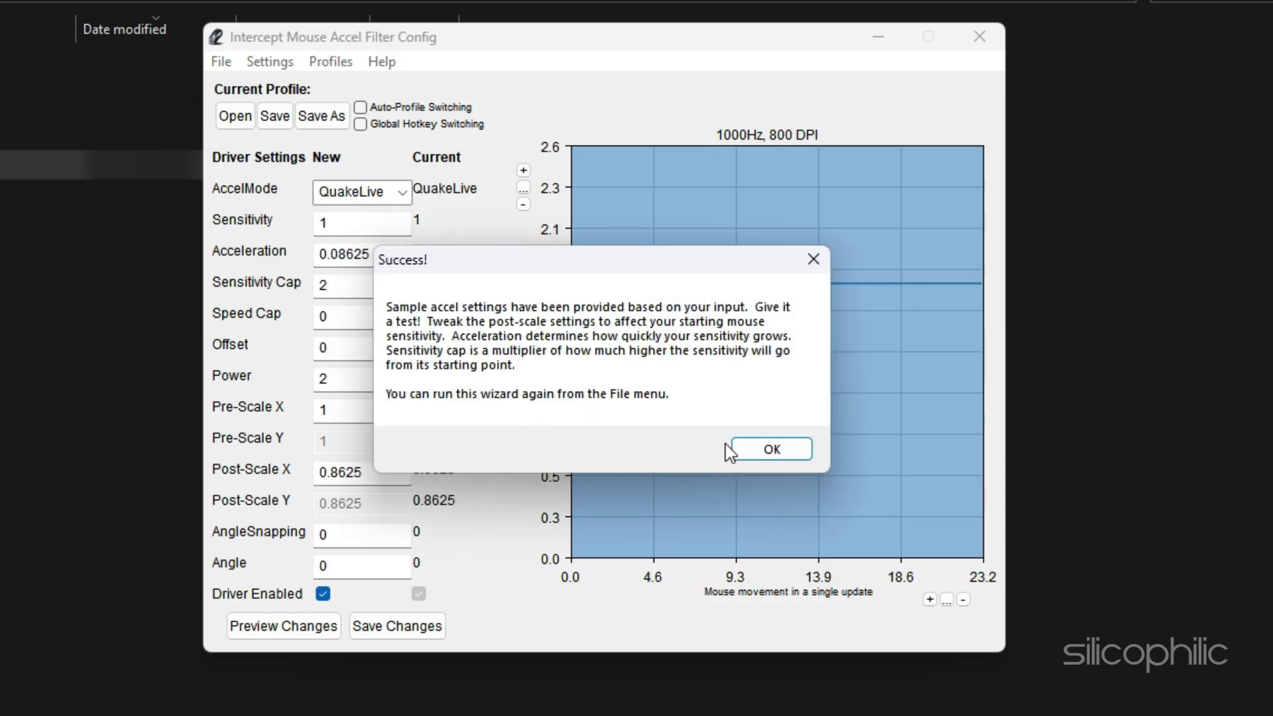
{"action": "left_click", "coordinate": [772, 448]}
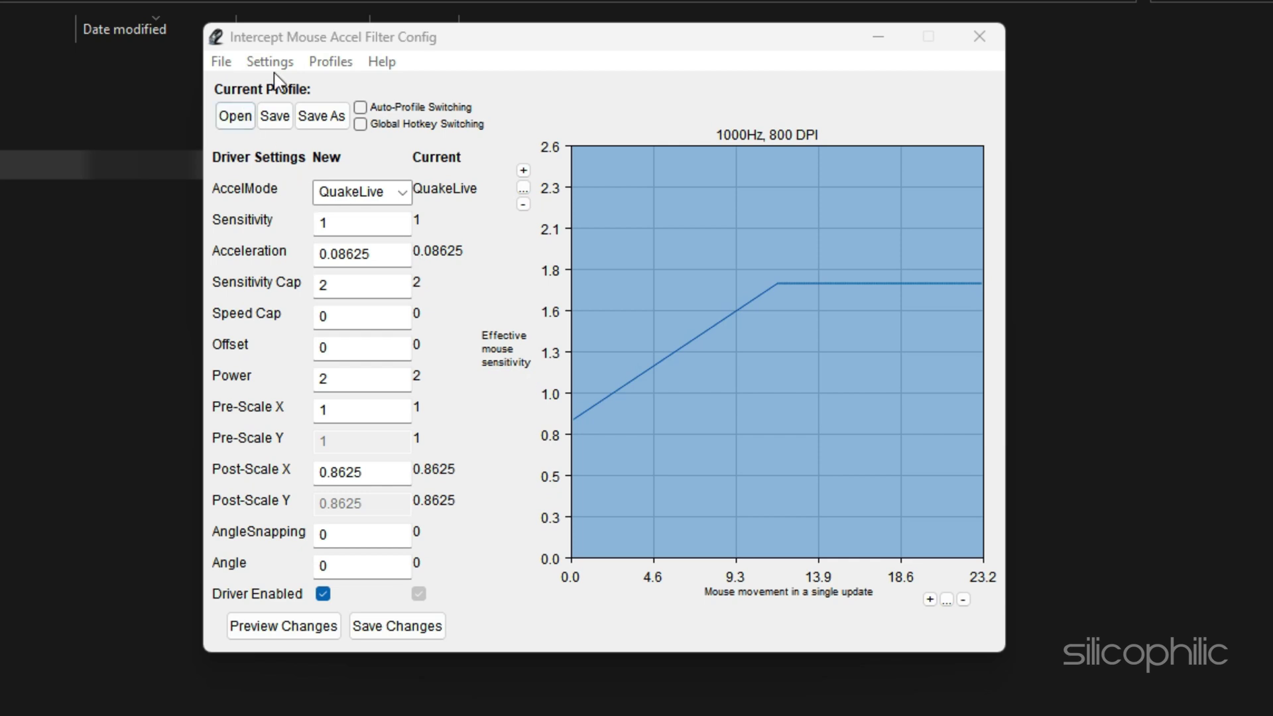
Step: Restart the Configuration Wizard from the File menu
{"action": "left_click", "coordinate": [331, 41]}
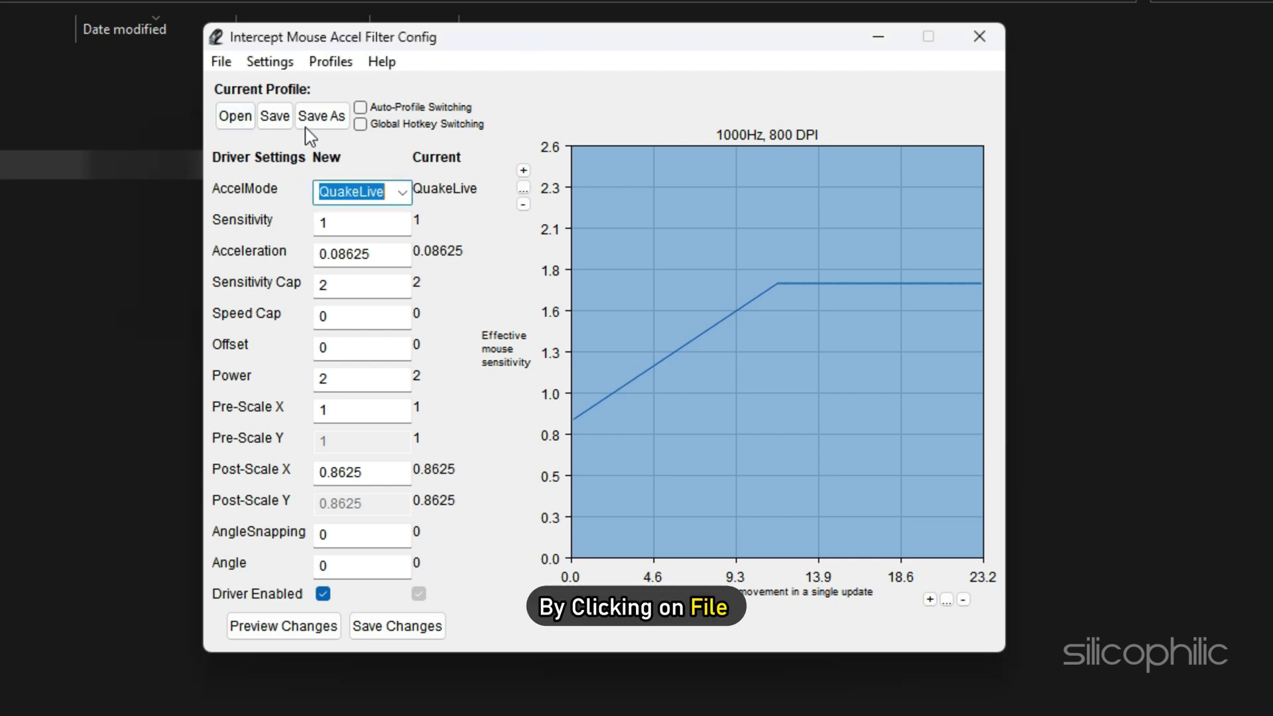
{"action": "left_click", "coordinate": [223, 62]}
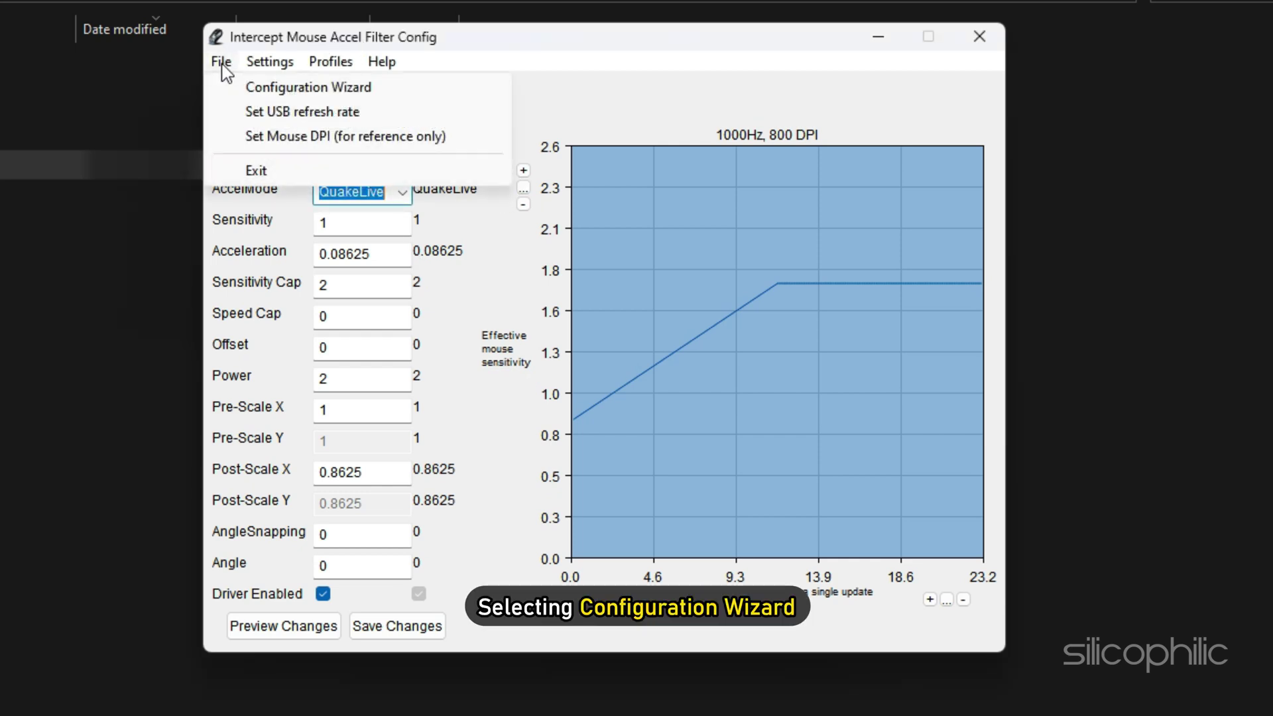
{"action": "left_click", "coordinate": [292, 91]}
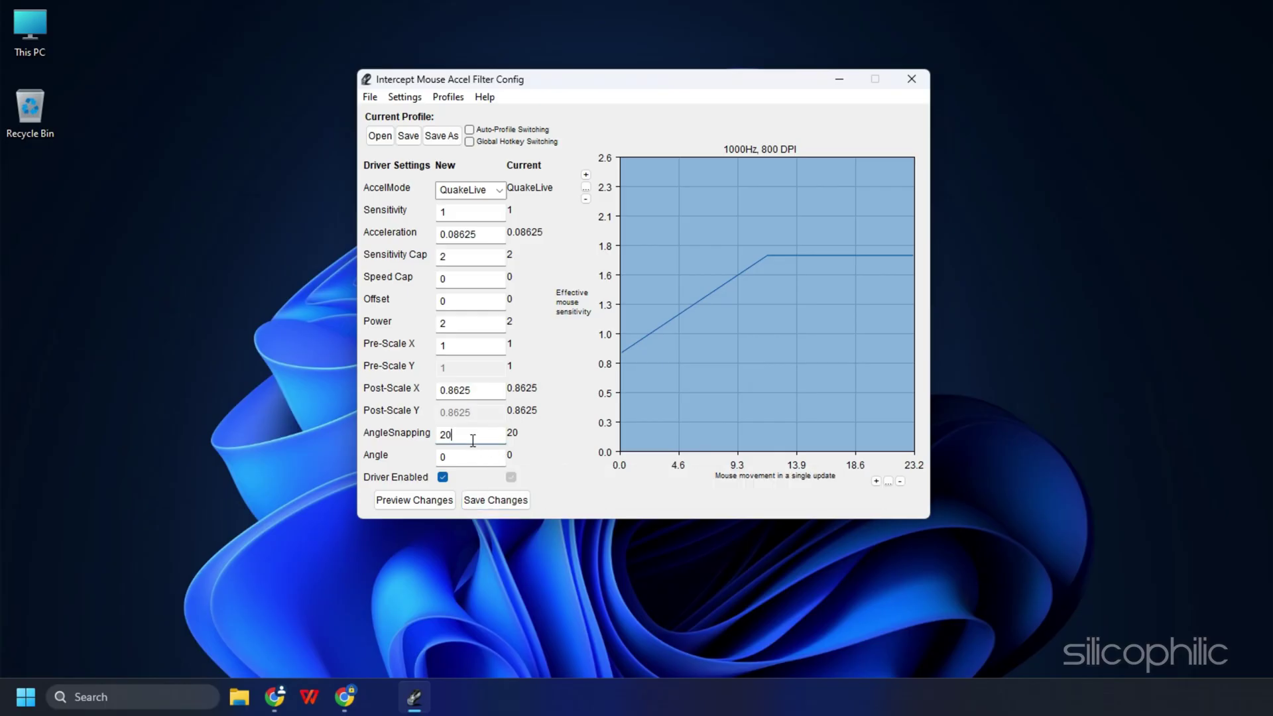
Step: Set AngleSnapping to 50 and save it to the driver
{"action": "double_click", "coordinate": [414, 438]}
{"action": "type", "text": "50"}
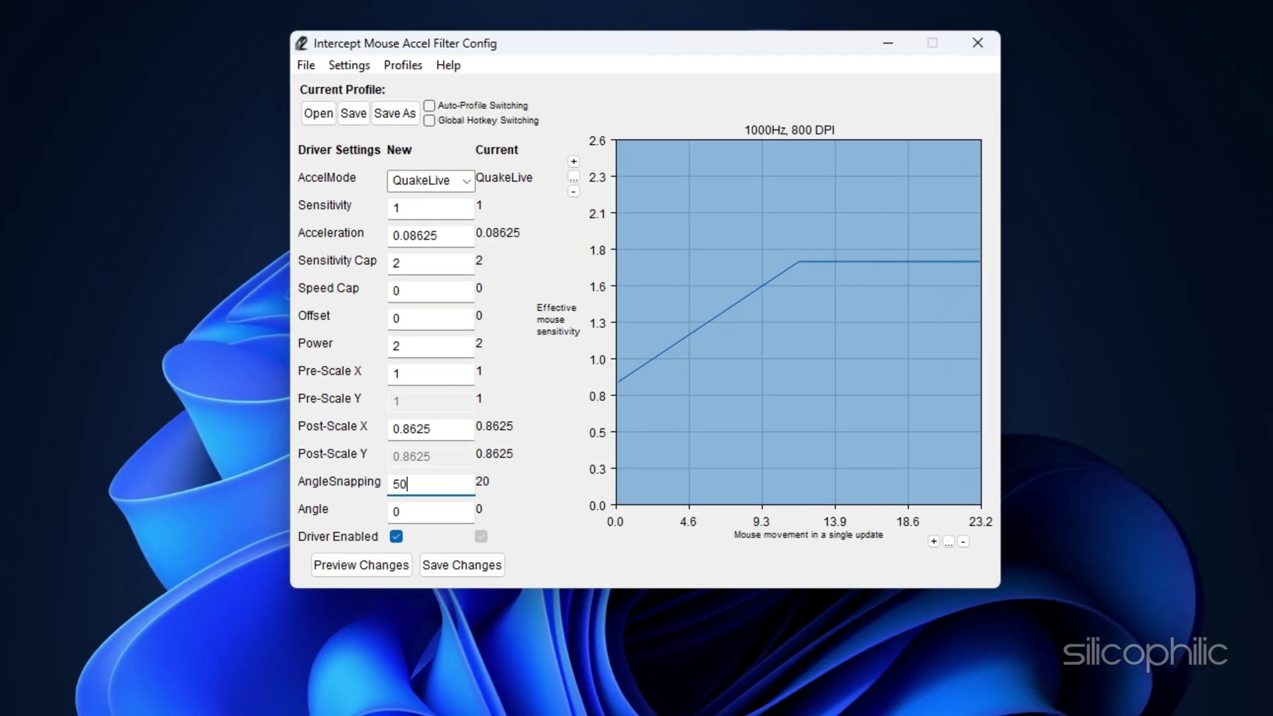
{"action": "left_click", "coordinate": [462, 565]}
{"action": "left_click", "coordinate": [706, 439]}
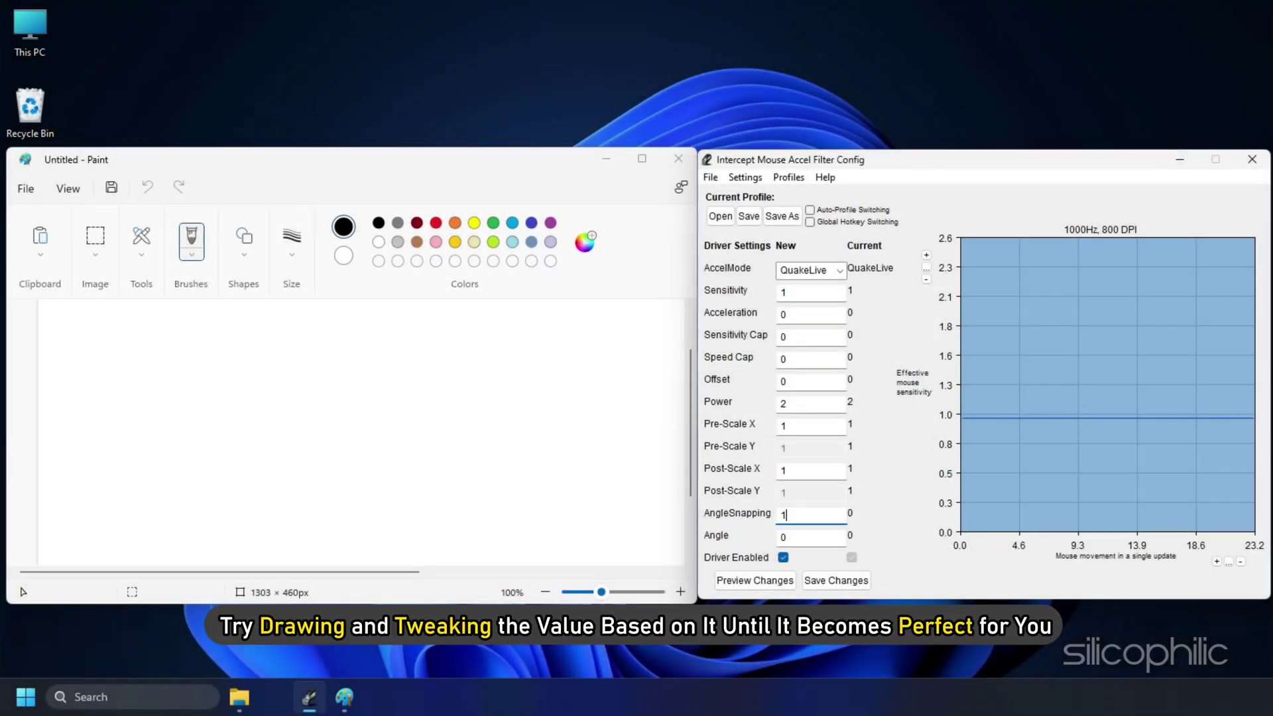
Step: Save AngleSnapping at 10 and draw a rough test square in Paint
{"action": "type", "text": "0"}
{"action": "left_click", "coordinate": [836, 580]}
{"action": "left_click", "coordinate": [688, 397]}
{"action": "mouse_move", "coordinate": [80, 321]}
{"action": "left_mouse_down"}
{"action": "mouse_move", "coordinate": [248, 325]}
{"action": "mouse_move", "coordinate": [79, 334]}
{"action": "left_mouse_up"}
Step: Change AngleSnapping to 20, save it, and draw a second test box
{"action": "double_click", "coordinate": [809, 516]}
{"action": "type", "text": "2"}
{"action": "left_click", "coordinate": [836, 580]}
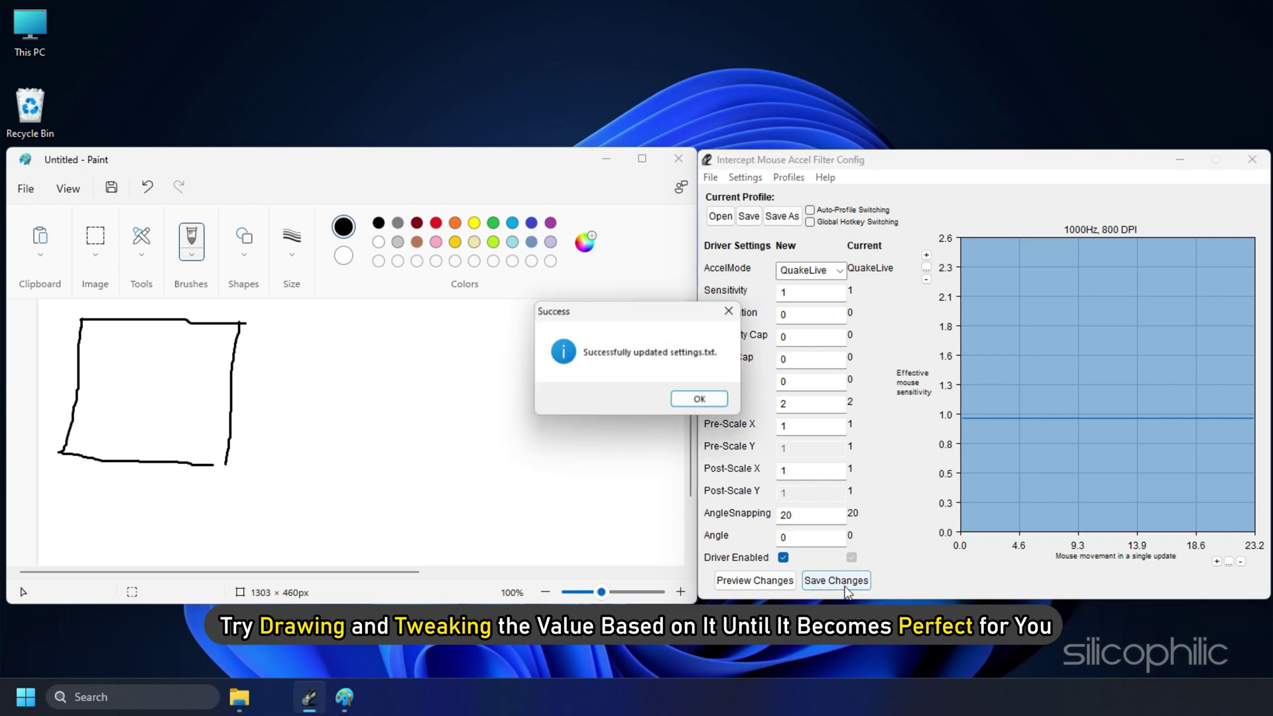
{"action": "left_click", "coordinate": [691, 395]}
{"action": "mouse_move", "coordinate": [289, 329]}
{"action": "left_mouse_down"}
{"action": "mouse_move", "coordinate": [323, 329]}
{"action": "mouse_move", "coordinate": [464, 491]}
{"action": "mouse_move", "coordinate": [300, 325]}
{"action": "left_mouse_up"}
Step: Save AngleSnapping at 50 and draw a straight test stroke in Paint
{"action": "left_click", "coordinate": [766, 519]}
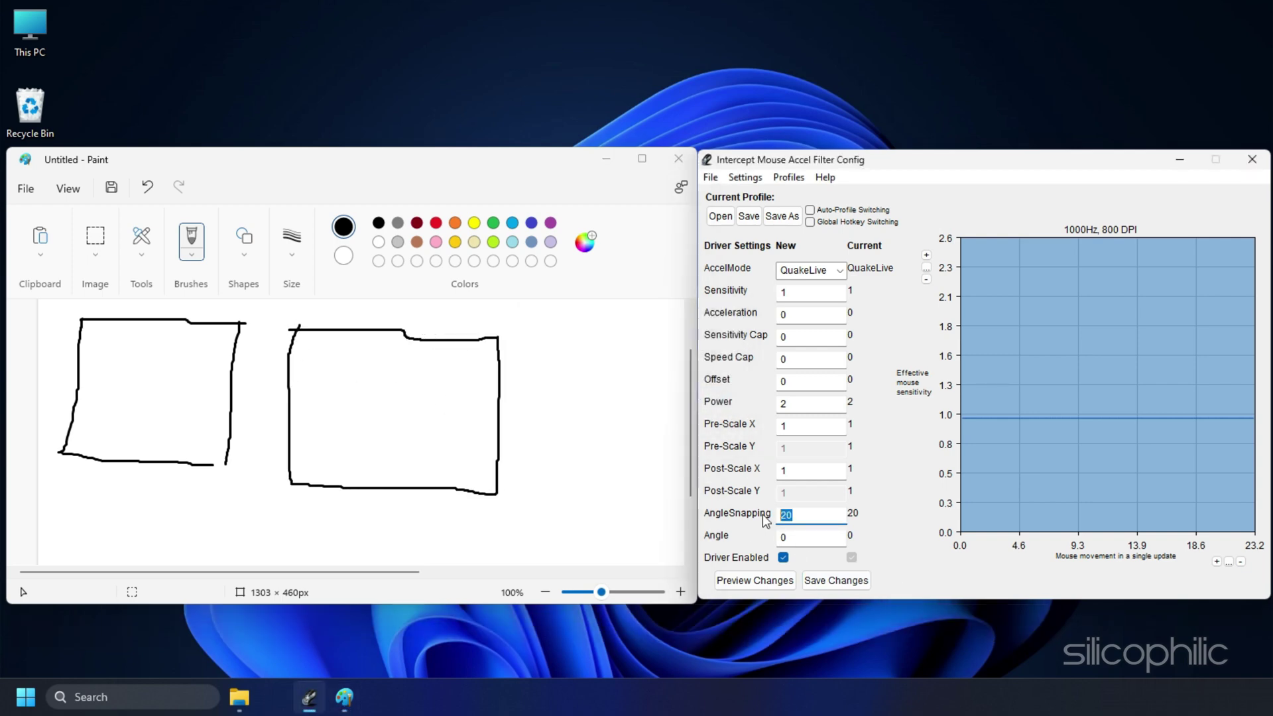
{"action": "left_click", "coordinate": [836, 580]}
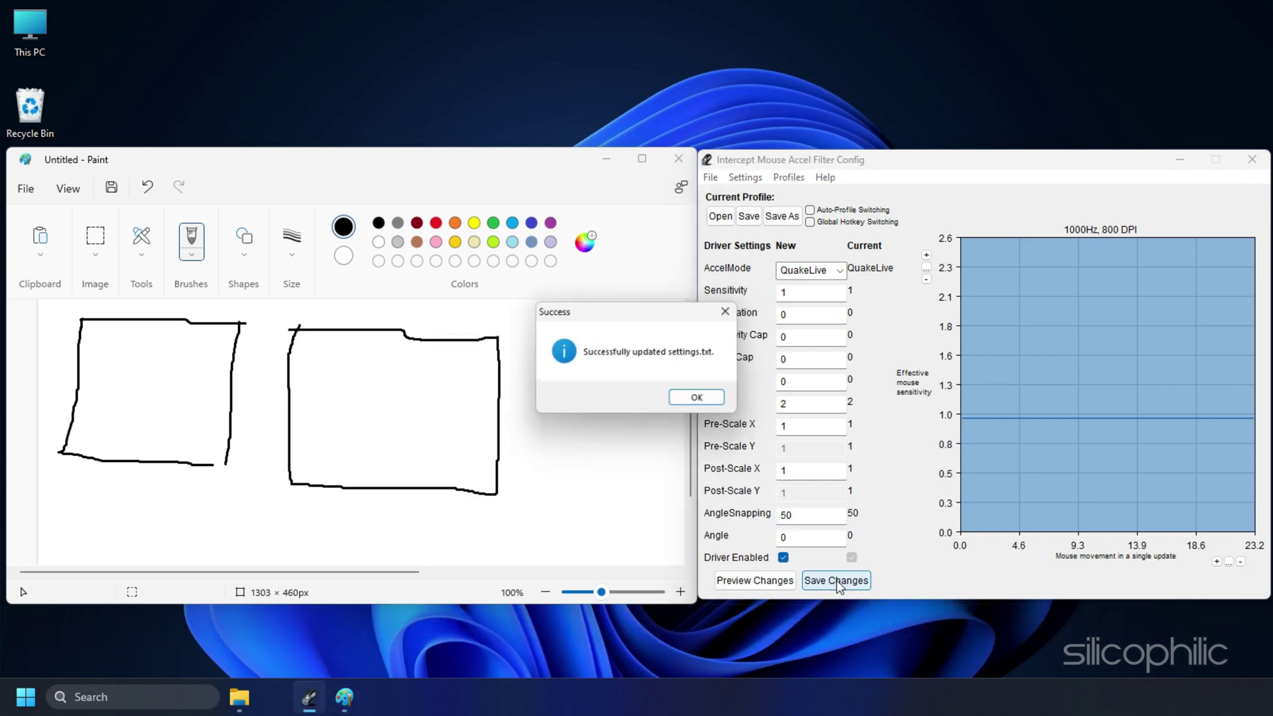
{"action": "left_click", "coordinate": [685, 398]}
{"action": "mouse_move", "coordinate": [533, 342]}
{"action": "left_mouse_down"}
{"action": "mouse_move", "coordinate": [639, 343]}
{"action": "mouse_move", "coordinate": [641, 455]}
{"action": "mouse_move", "coordinate": [532, 421]}
{"action": "mouse_move", "coordinate": [641, 392]}
{"action": "mouse_move", "coordinate": [534, 426]}
{"action": "left_mouse_up"}
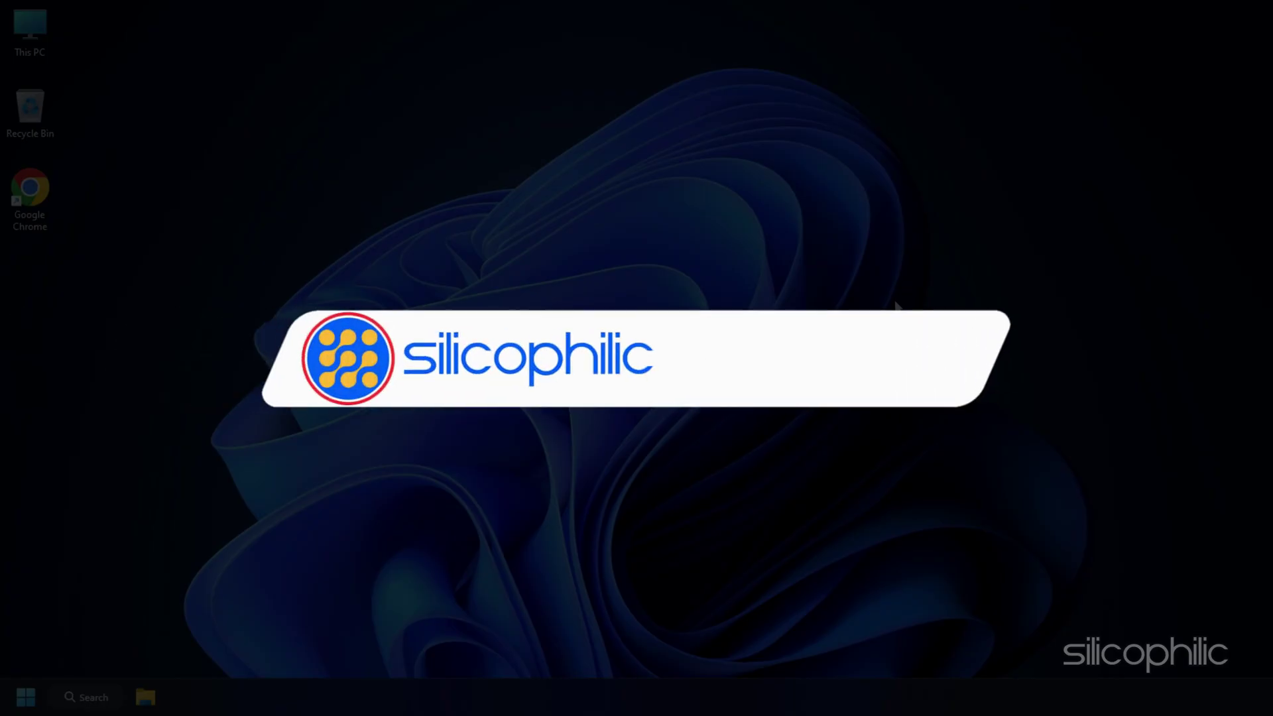